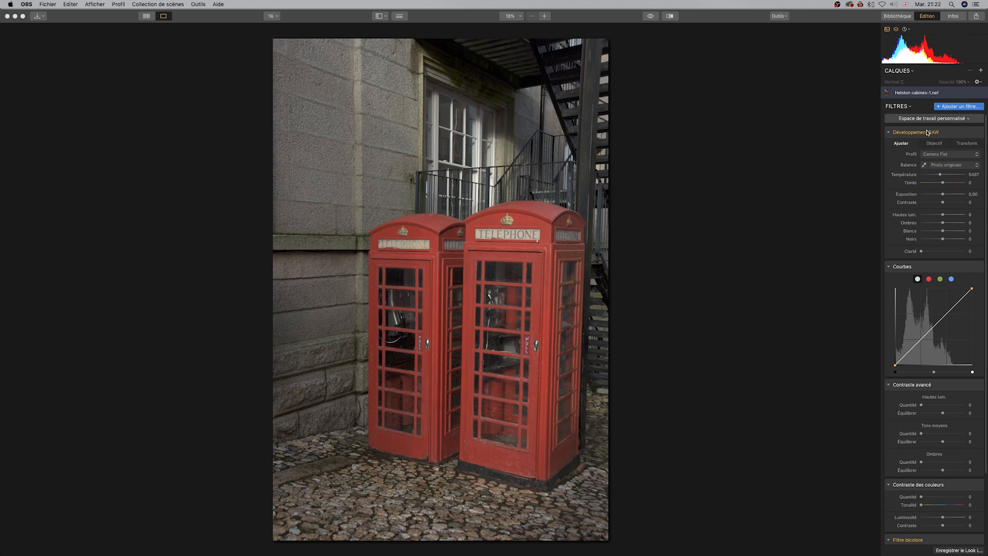
Save the current filter set as a new workspace named Espace couleurs.
scroll(957, 518, "down", 3)
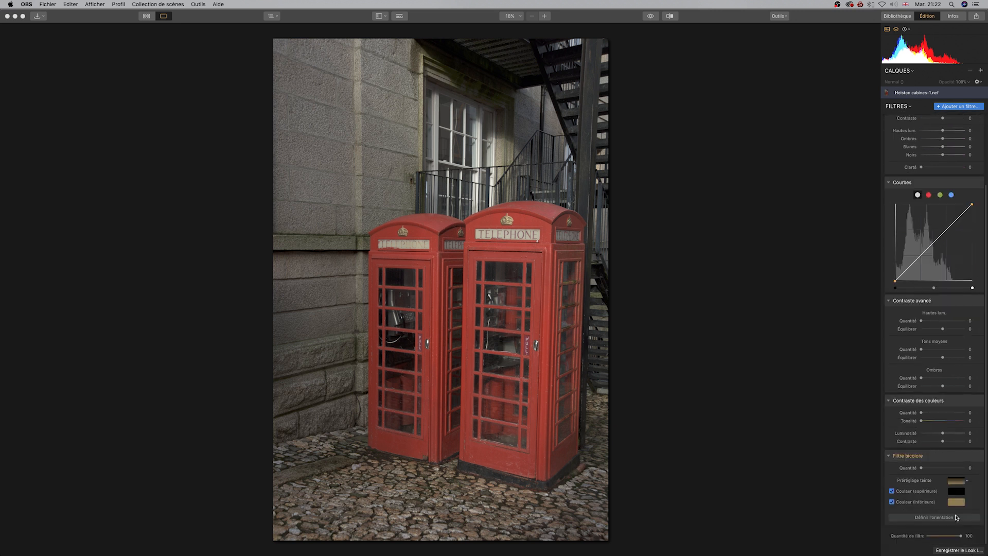
scroll(949, 285, "up", 3)
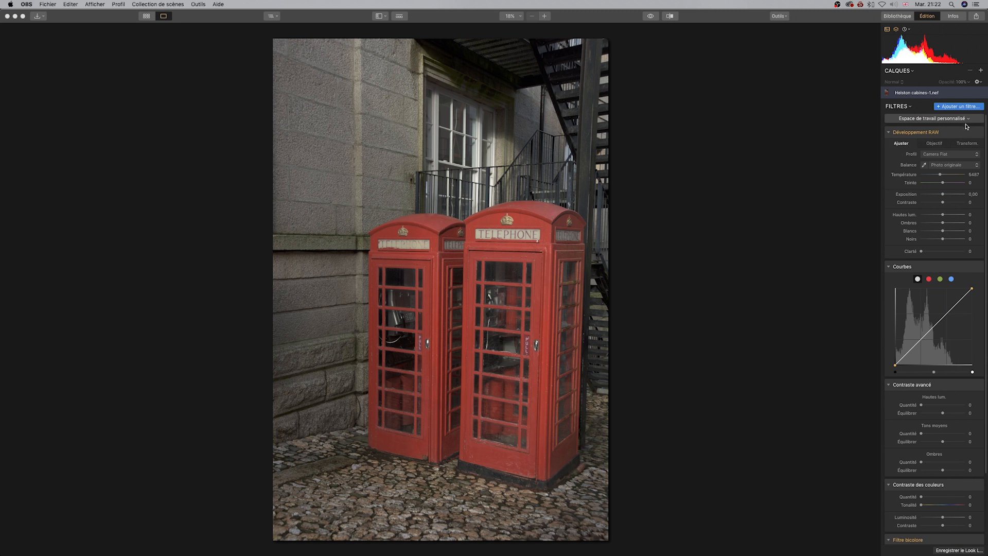
left_click(966, 120)
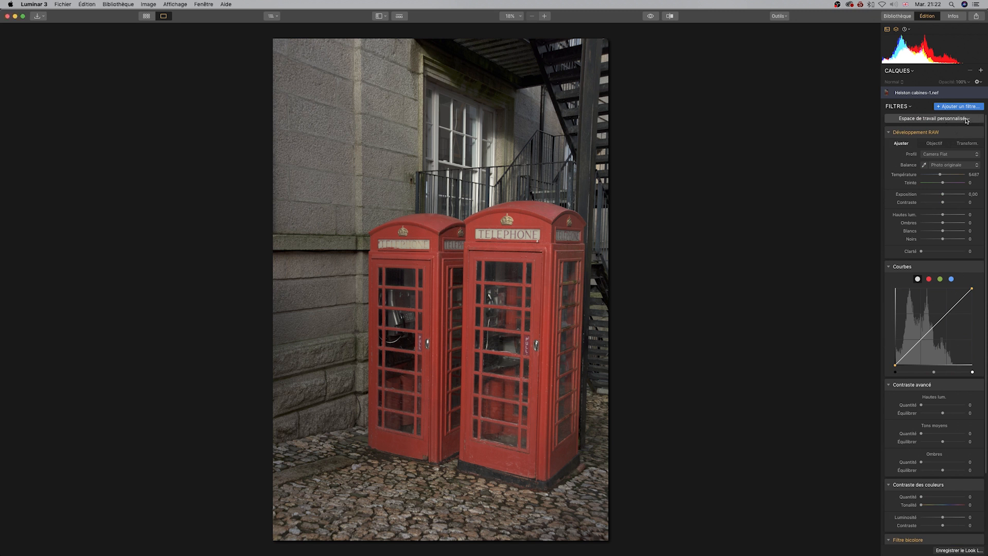
left_click(968, 121)
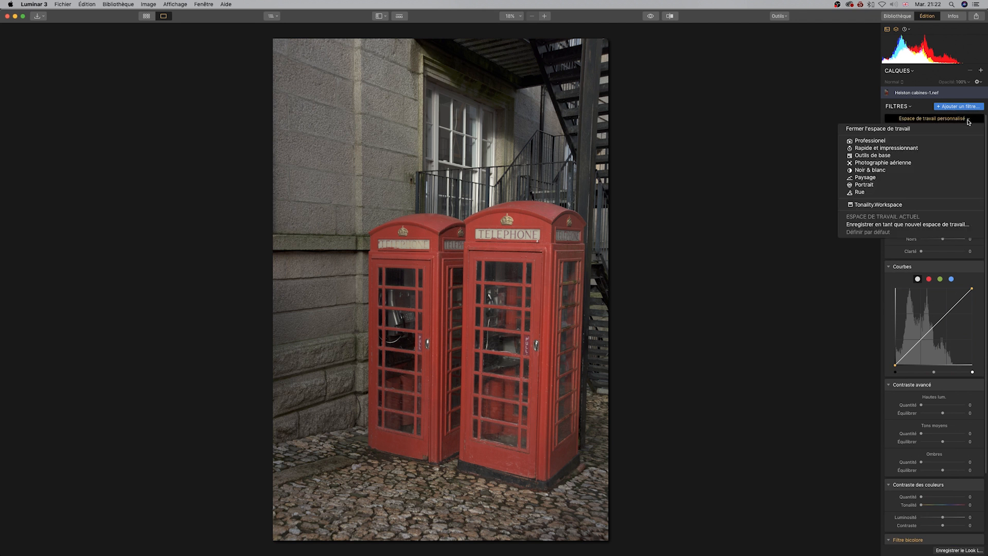
left_click(888, 230)
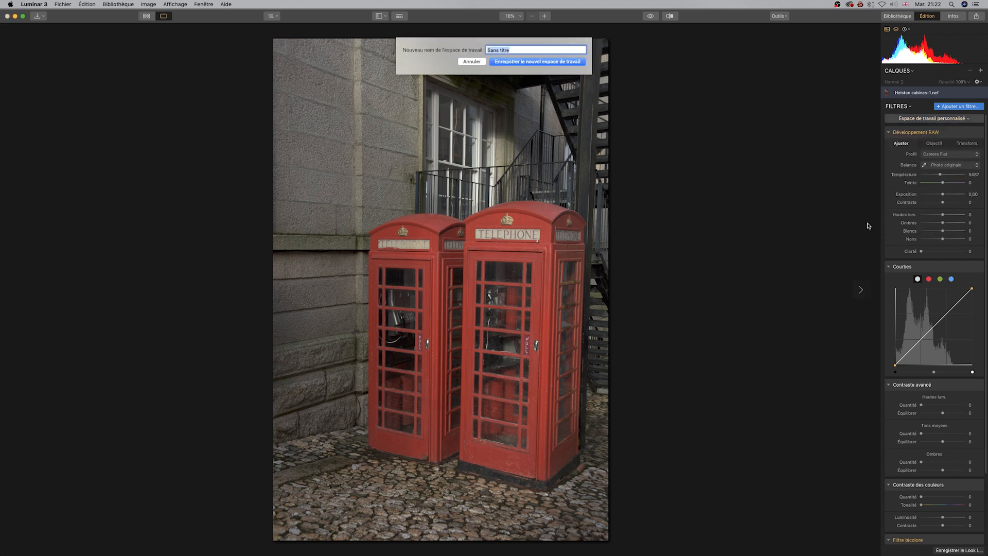
key("BackSpace")
type("Espace couleurs")
left_click(535, 62)
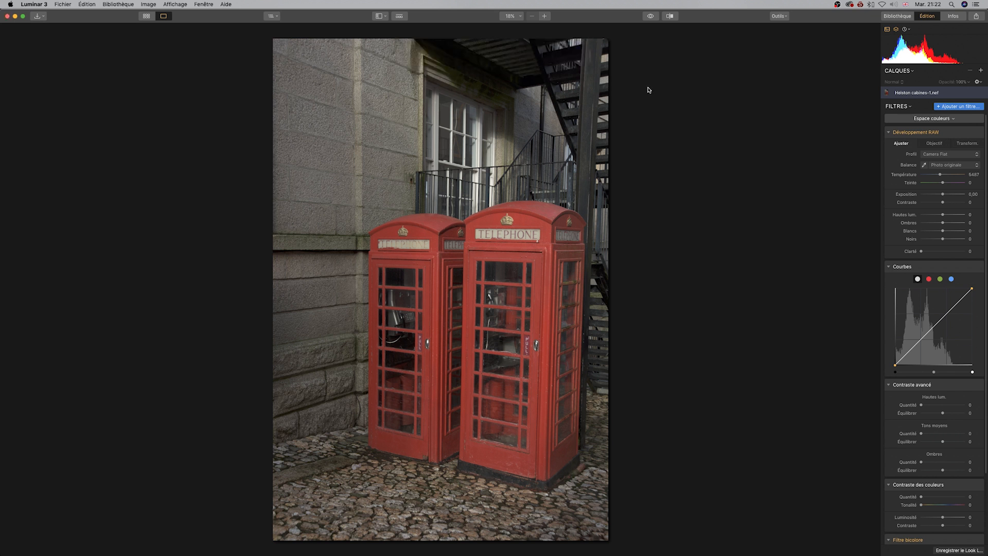
Raise Blancs to 52 in the RAW development adjustments.
left_click(930, 120)
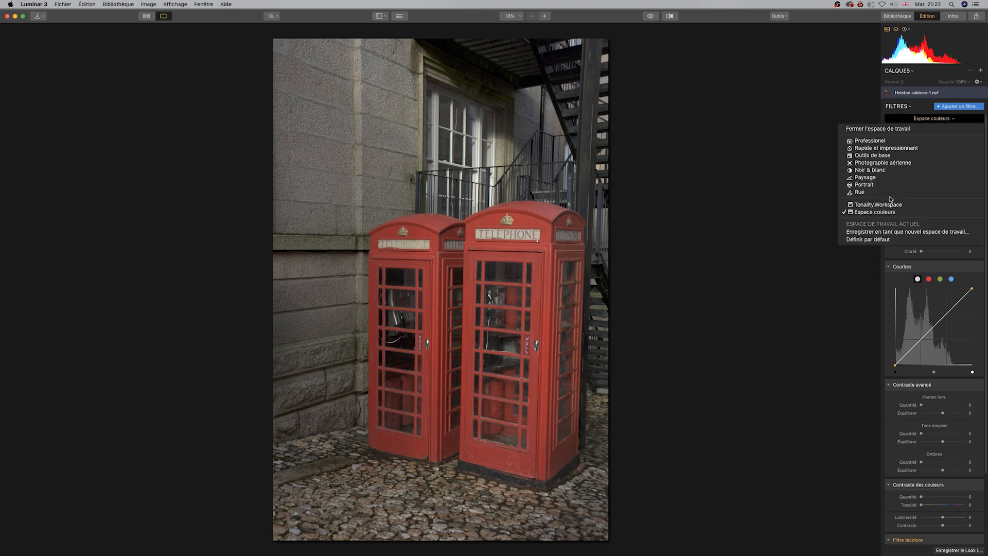
left_click(744, 136)
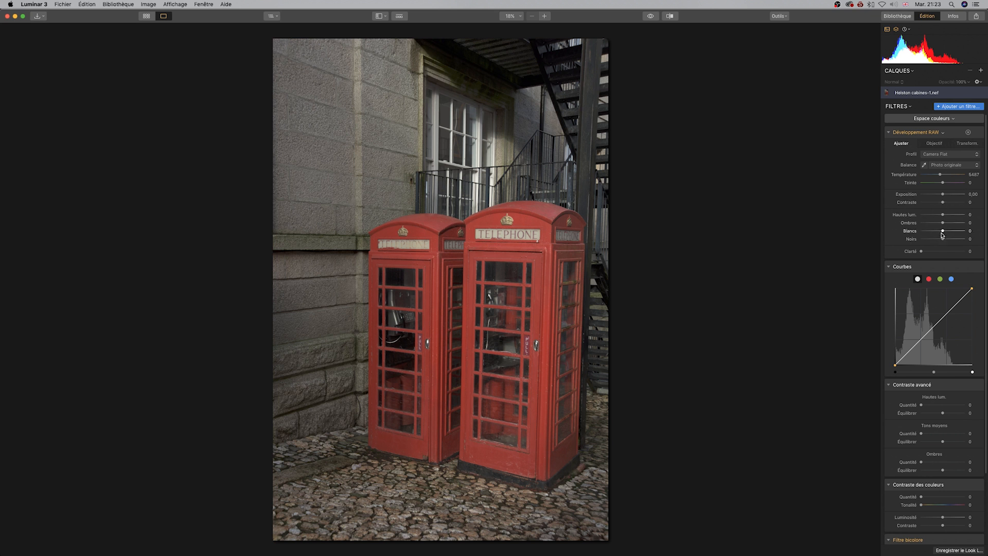
left_click_drag(943, 232, 956, 232)
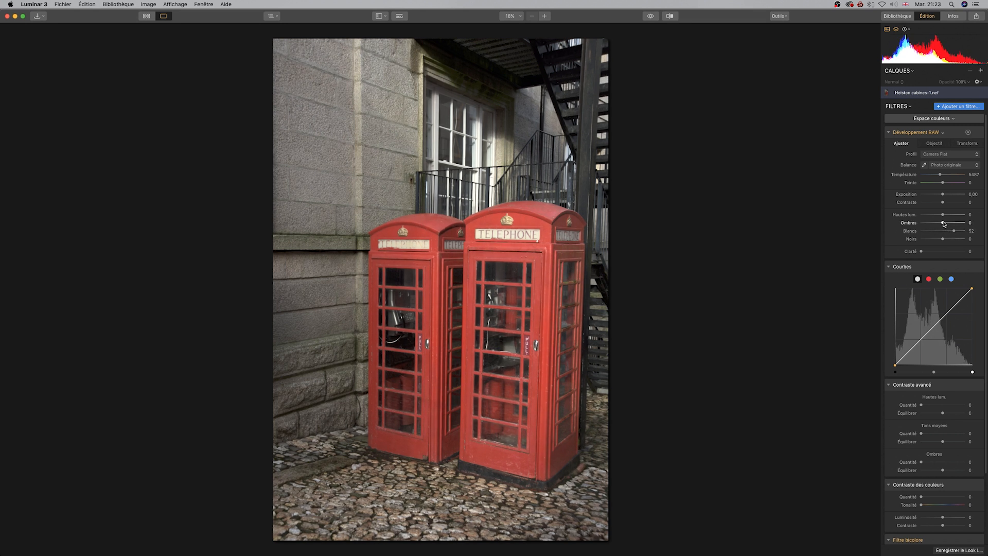
Set the tone sliders to Hautes lum. -77, Ombres 24 and Clarté 32.
left_click_drag(945, 224, 926, 215)
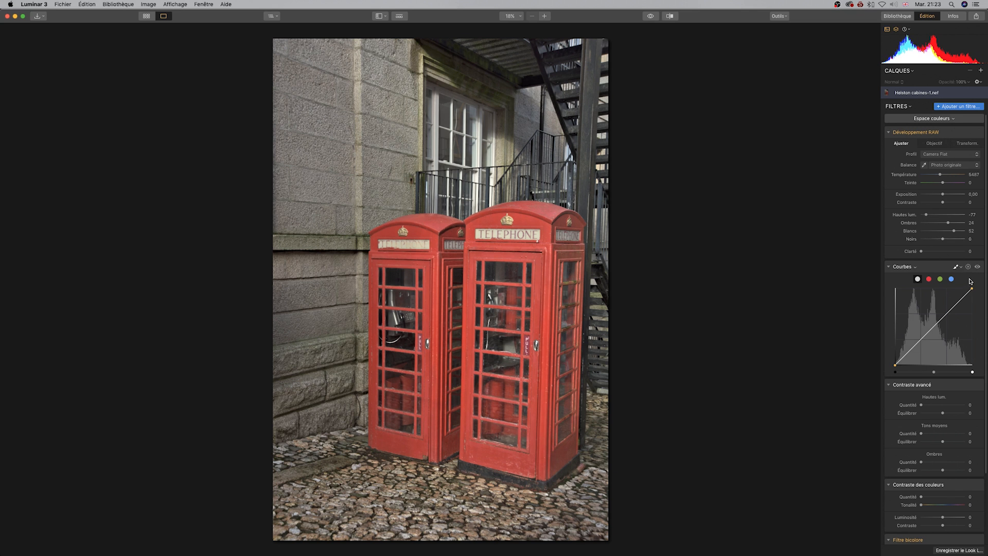
left_click_drag(922, 252, 935, 251)
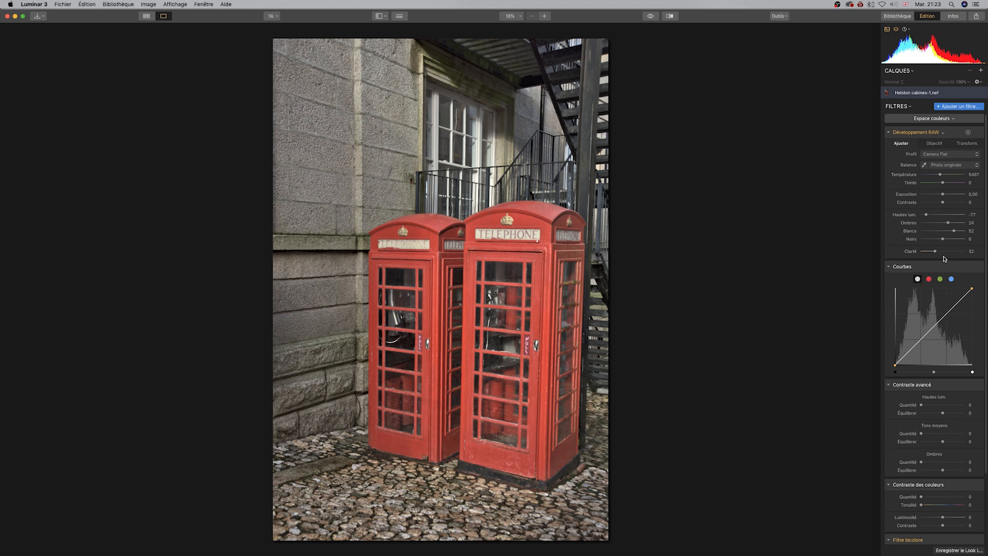
Toggle the before/after preview repeatedly to compare the edit with the original.
left_click(651, 16)
left_click(651, 16)
left_click(651, 16)
left_click(651, 16)
left_click(651, 16)
left_click(651, 16)
Sample a neutral point on the window frame with the white balance eyedropper.
left_click(927, 165)
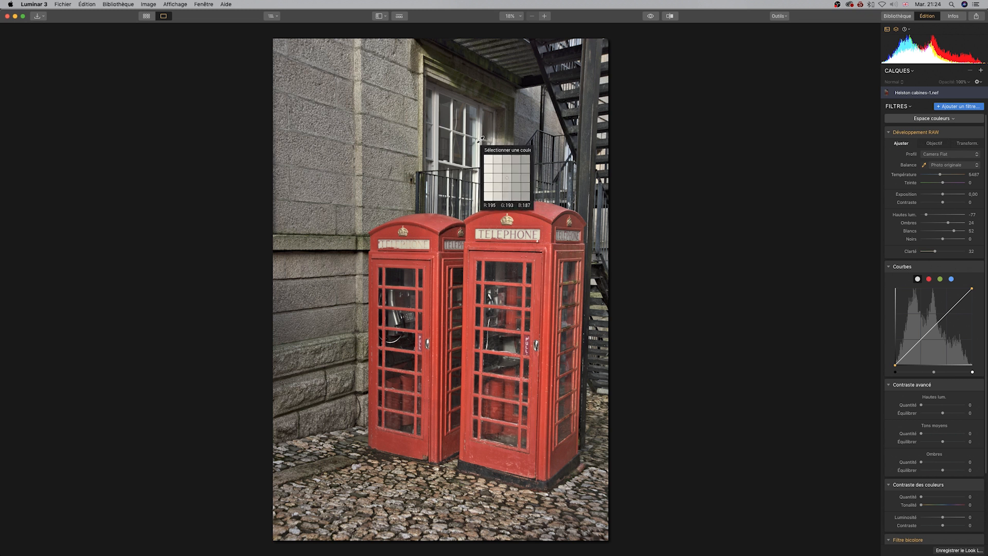
left_click(478, 141)
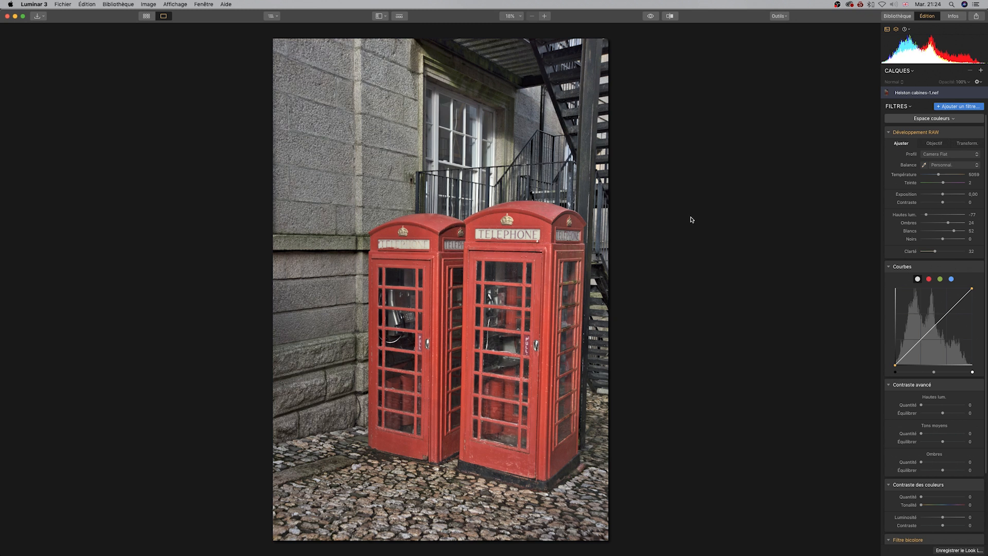
Cycle through the white balance presets up to Flash, ending back on Photo originale.
left_click(978, 166)
left_click(960, 153)
left_click(977, 165)
left_click(968, 174)
left_click(977, 166)
left_click(971, 174)
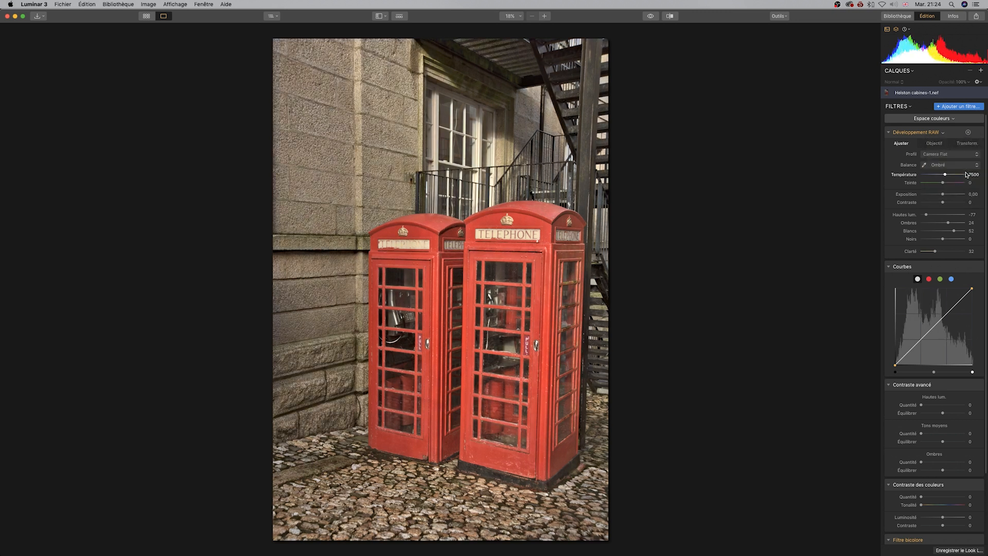
left_click(977, 166)
left_click(971, 174)
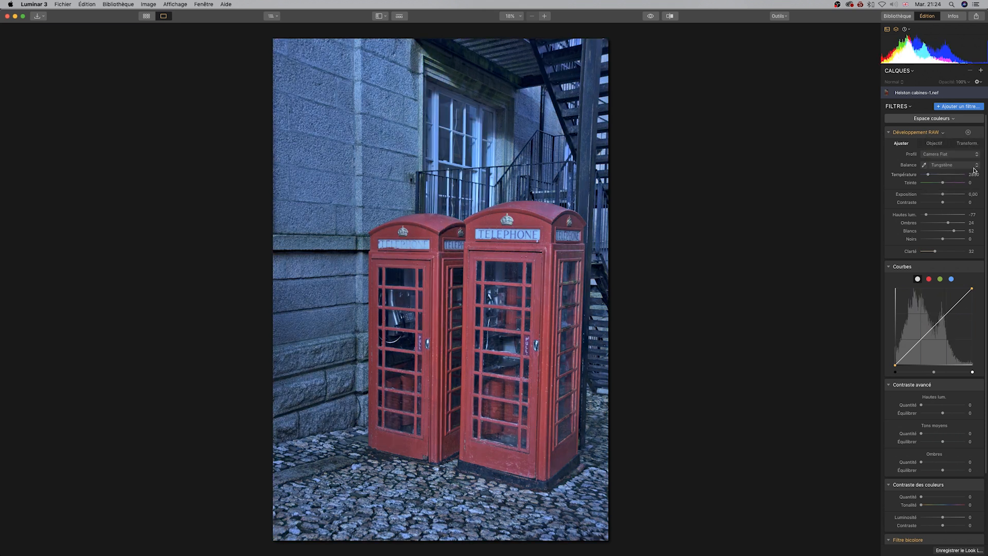
left_click(977, 165)
left_click(978, 171)
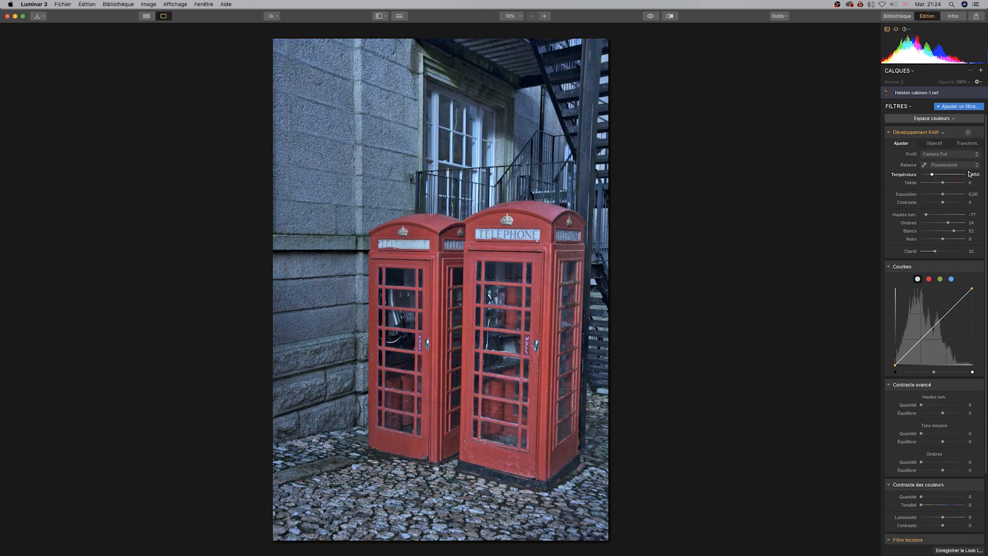
left_click(978, 165)
left_click(978, 173)
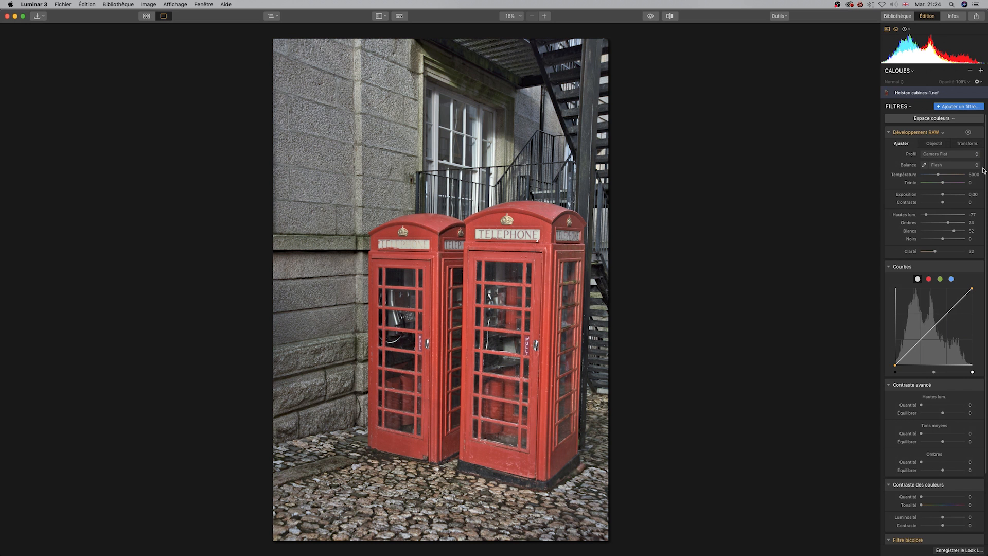
left_click(979, 166)
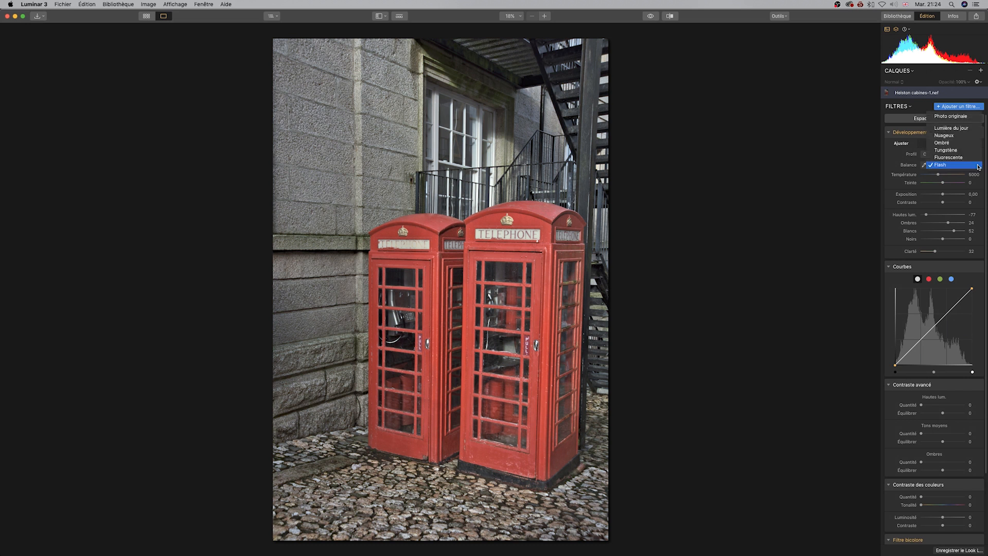
left_click(956, 120)
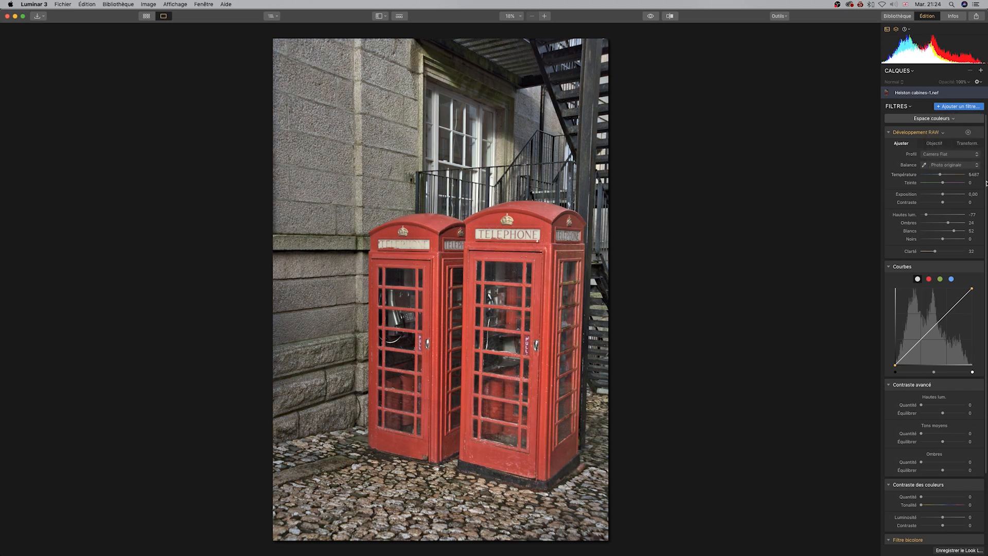
Browse the camera profile list and keep Camera Flat.
left_click(948, 155)
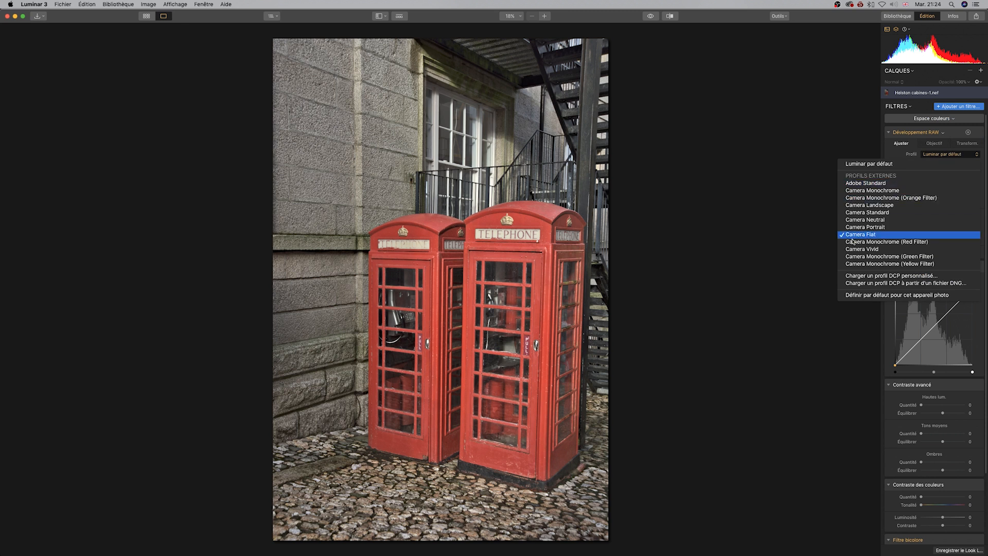
left_click(862, 236)
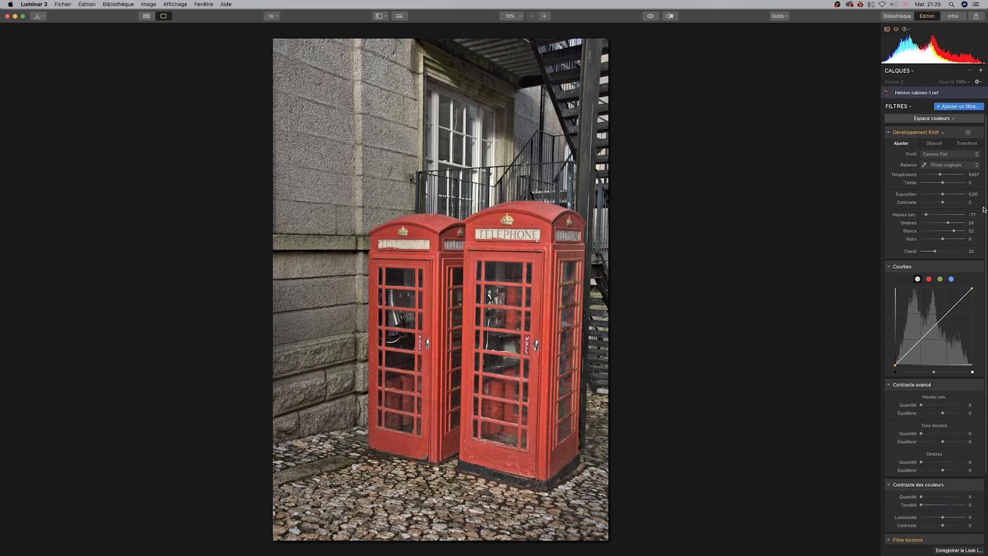
Enable Supprimer les franges in the lens corrections, then return to the basic adjustments.
left_click(941, 145)
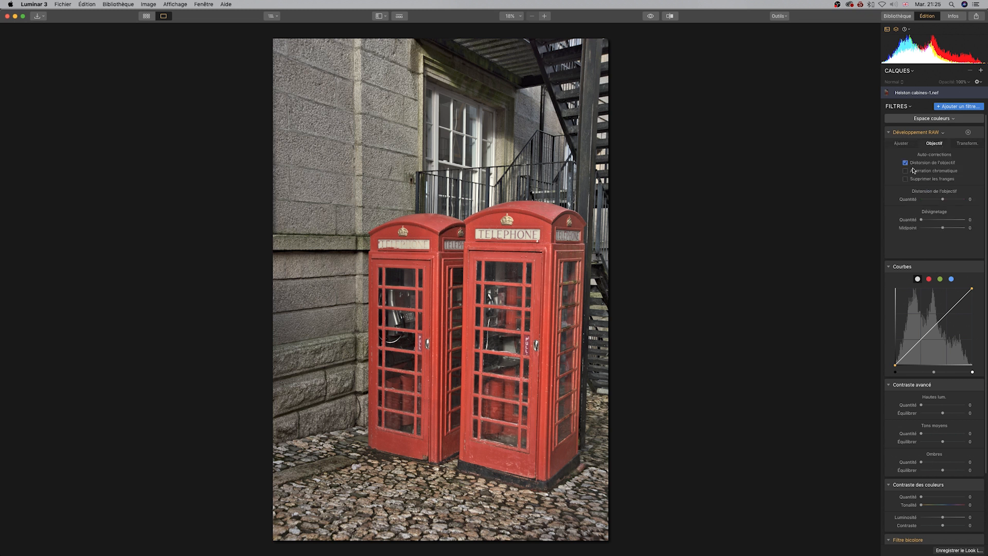
left_click(911, 179)
left_click(908, 143)
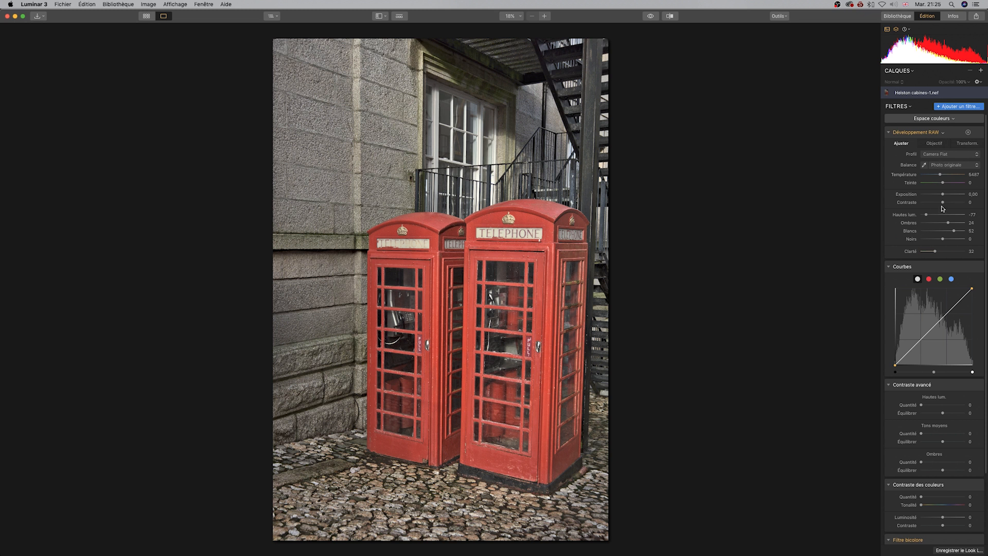
Open the Filtre bicolore upper color picker and set its red channel to 255.
scroll(946, 242, "down", 3)
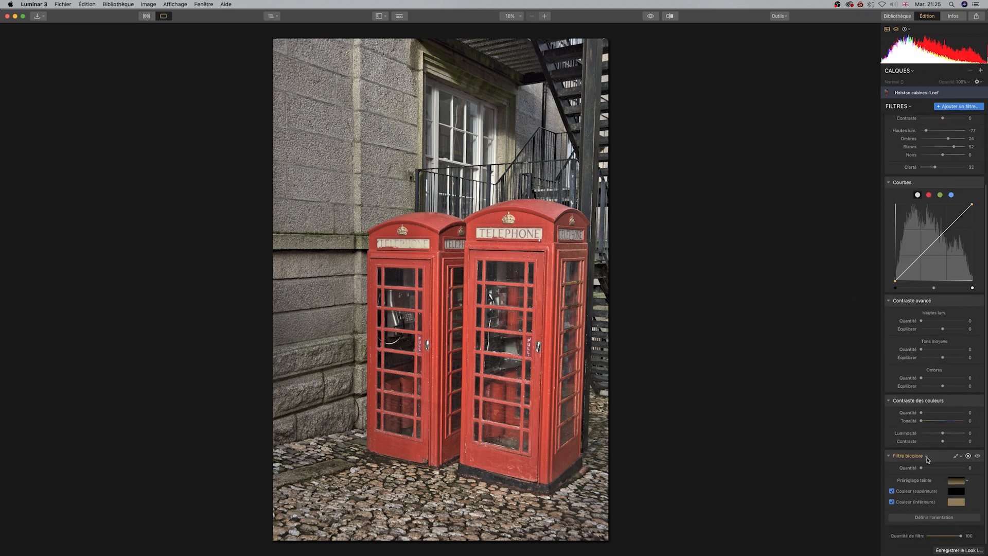
left_click(957, 491)
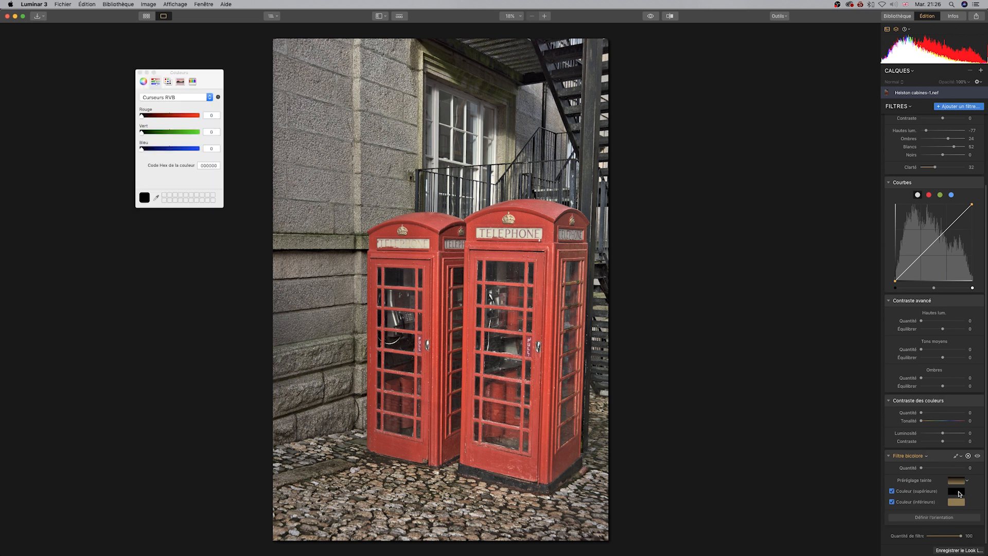
left_click_drag(413, 156, 471, 157)
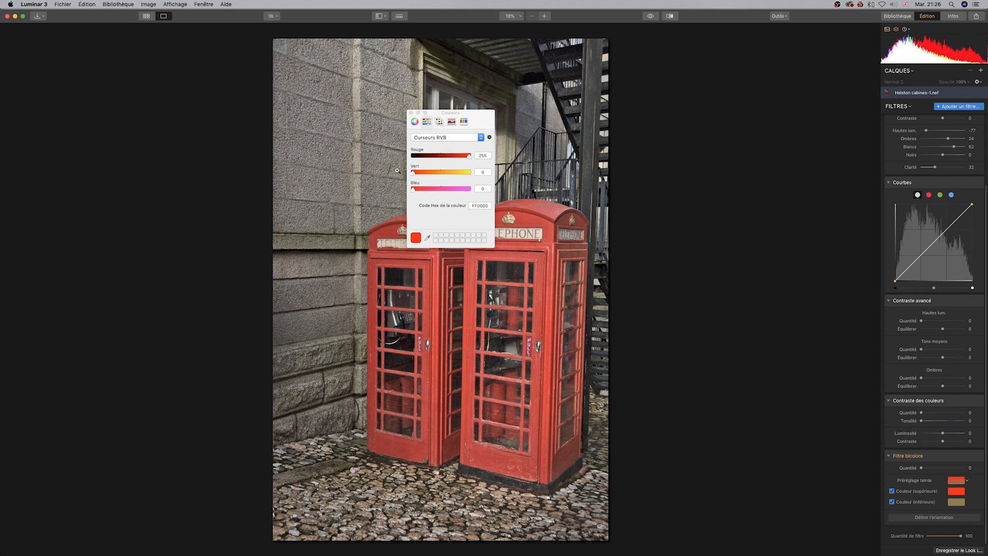
Try a blue and then a yellow for the upper color on the color wheel.
left_click(415, 122)
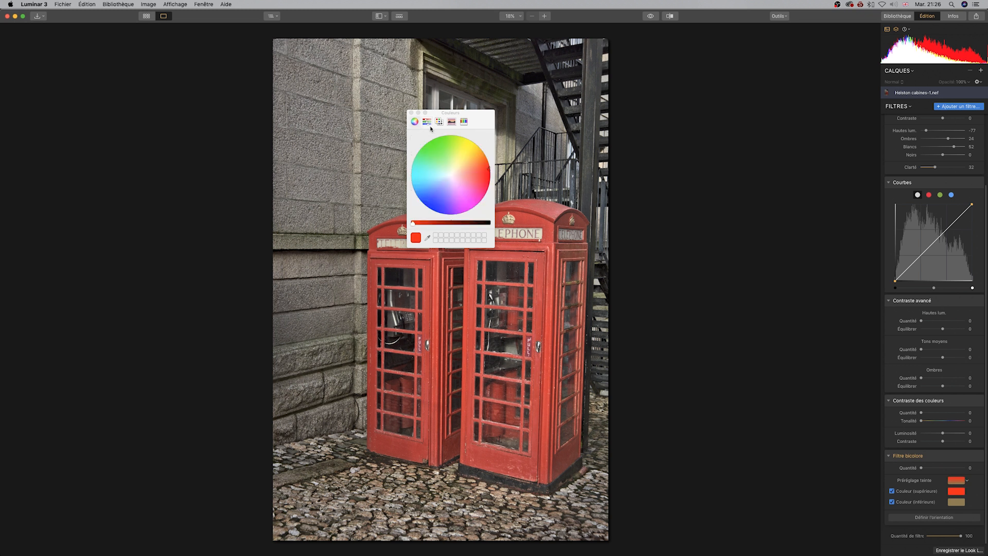
left_click(439, 122)
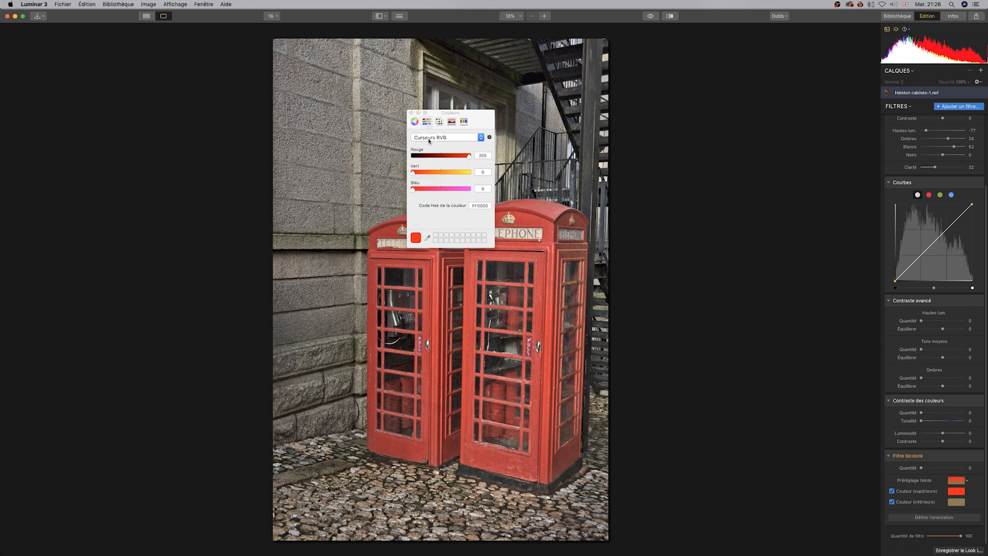
left_click(415, 122)
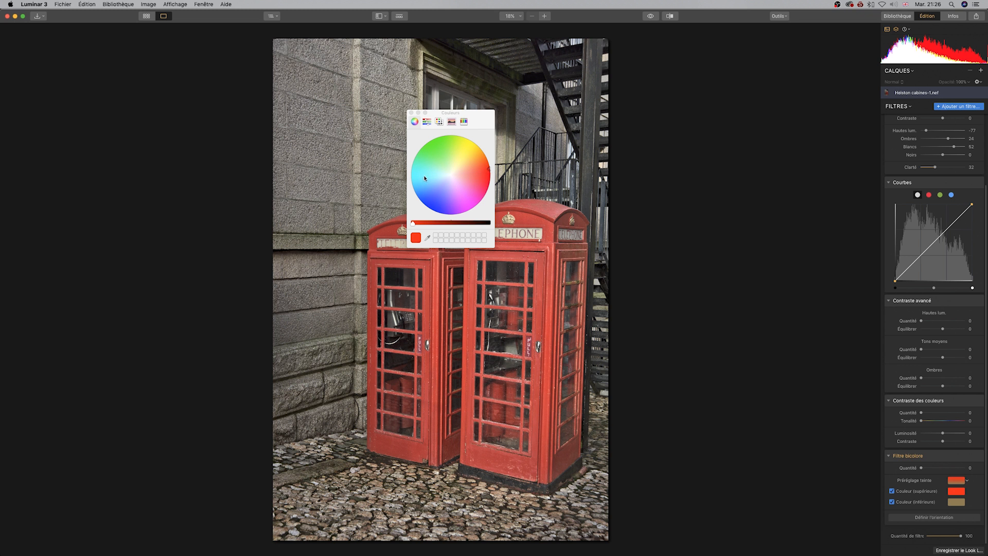
mouse_move(491, 171)
left_mouse_down()
mouse_move(415, 174)
mouse_move(509, 174)
mouse_move(416, 174)
mouse_move(499, 174)
left_mouse_up()
mouse_move(437, 210)
left_mouse_down()
mouse_move(427, 215)
mouse_move(468, 146)
mouse_move(428, 218)
left_mouse_up()
scroll(937, 278, "up", 3)
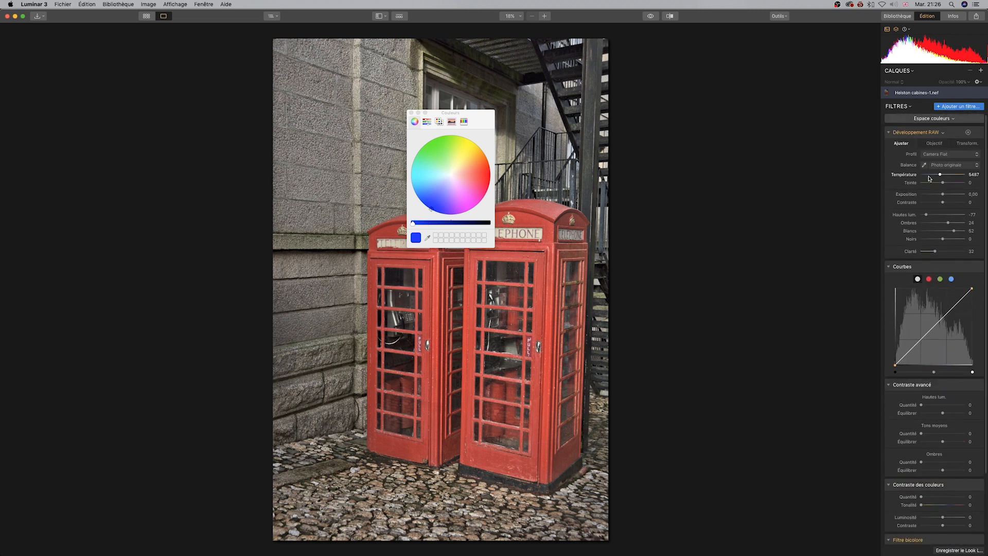
scroll(936, 226, "down", 3)
left_click(468, 150)
mouse_move(469, 149)
left_mouse_down()
mouse_move(423, 211)
mouse_move(471, 141)
mouse_move(417, 202)
mouse_move(467, 146)
left_mouse_up()
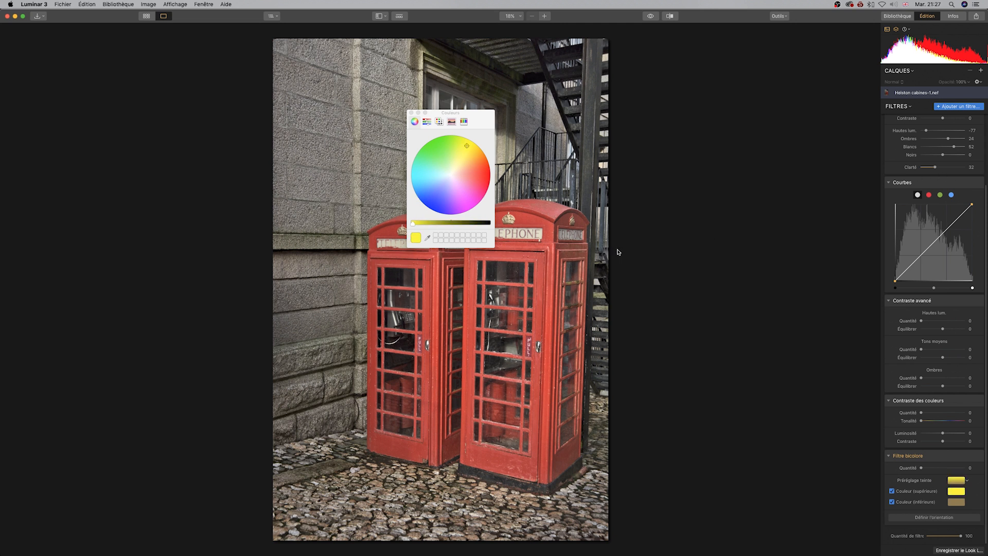
Set the Filtre bicolore upper color to a magenta on the color wheel.
key("super+plus")
key("super+minus")
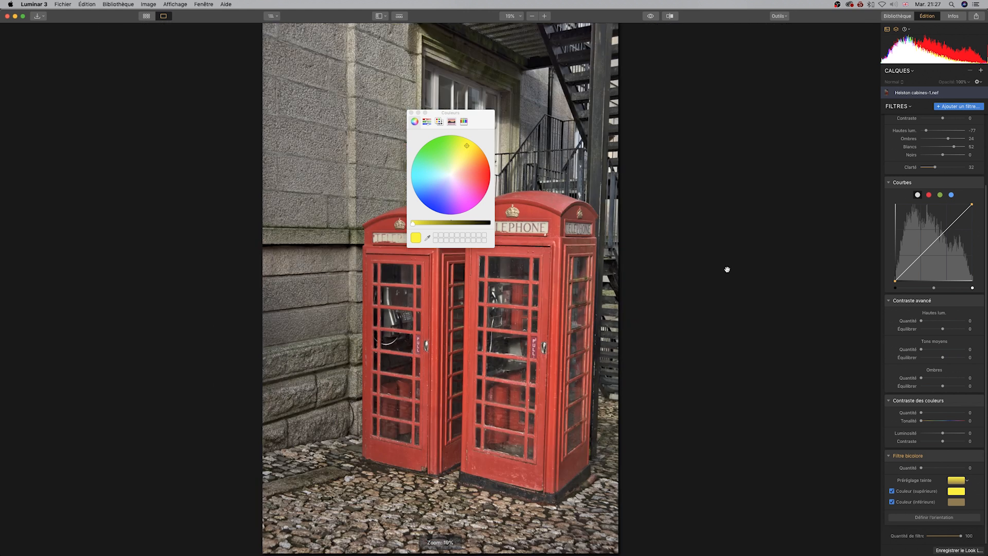
mouse_move(467, 150)
left_mouse_down()
mouse_move(432, 154)
mouse_move(460, 203)
mouse_move(442, 154)
mouse_move(464, 212)
mouse_move(443, 154)
mouse_move(464, 202)
left_mouse_up()
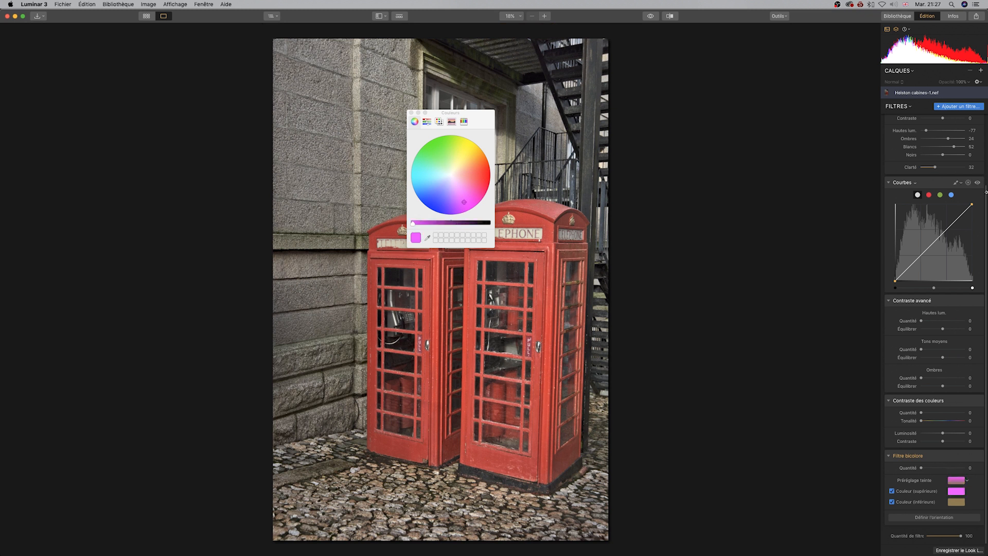
Lower the RAW Température to 2602.
scroll(960, 202, "up", 5)
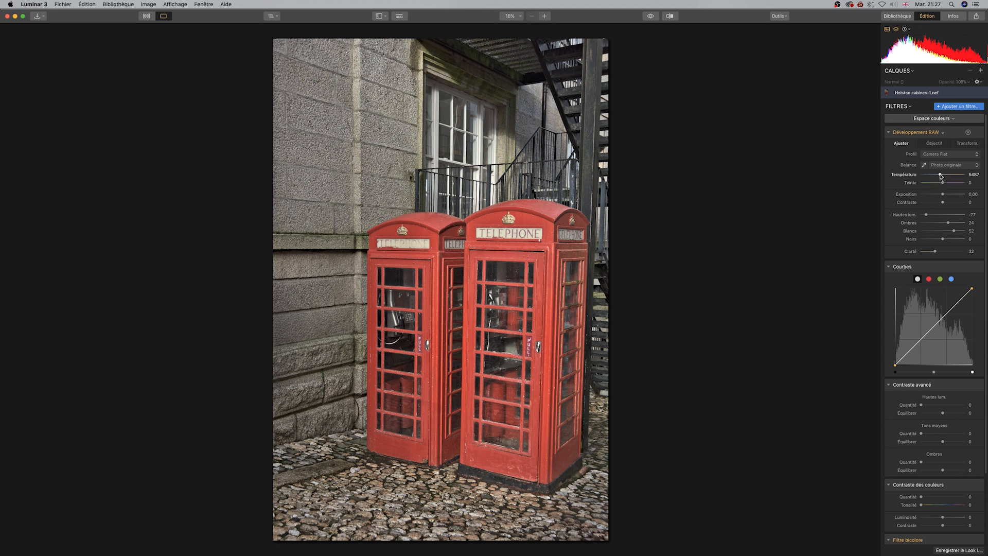
left_click_drag(940, 175, 927, 178)
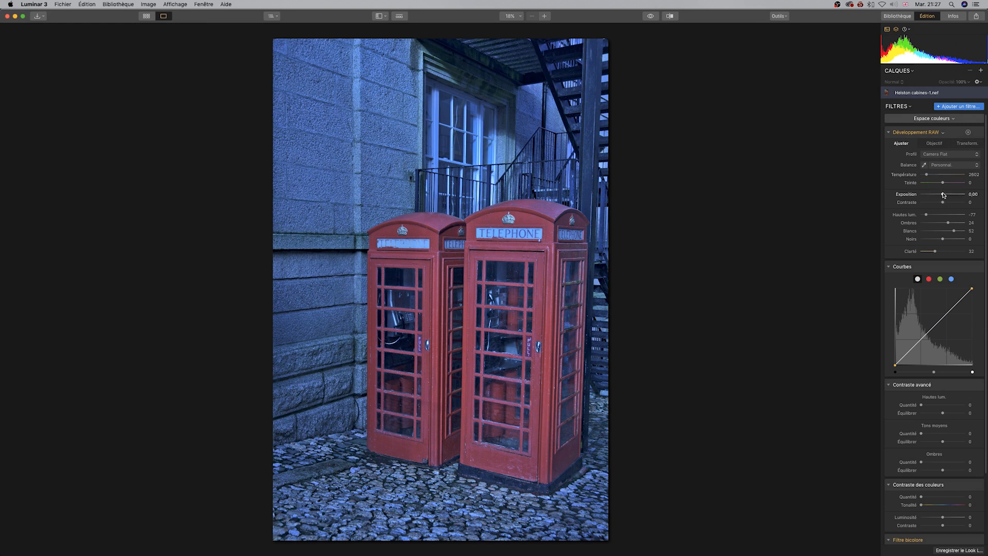
Adjust the RAW development: Exposition -1.31, Noirs -32, Ombres 99 and Température 2576.
left_click_drag(943, 195, 935, 195)
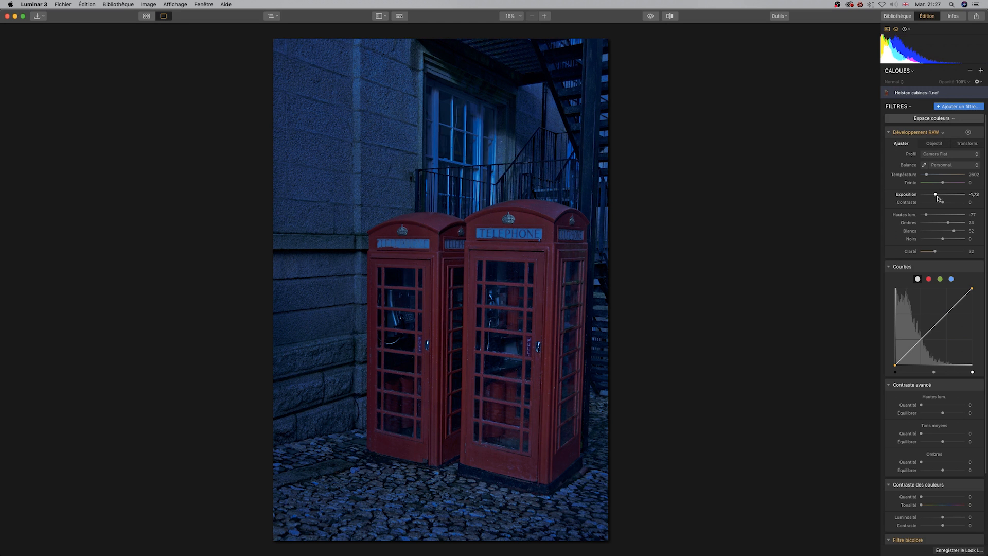
left_click_drag(943, 239, 936, 239)
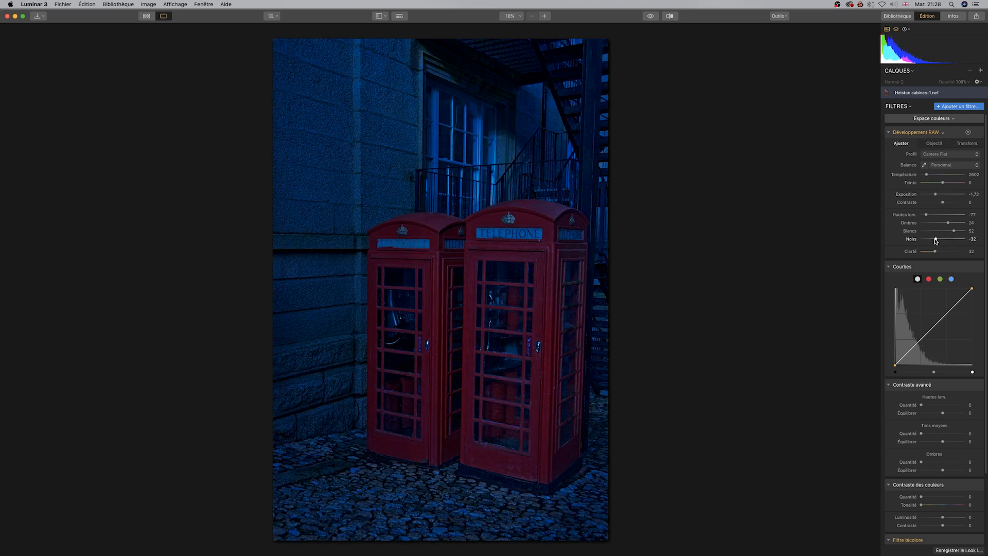
left_click_drag(928, 175, 930, 177)
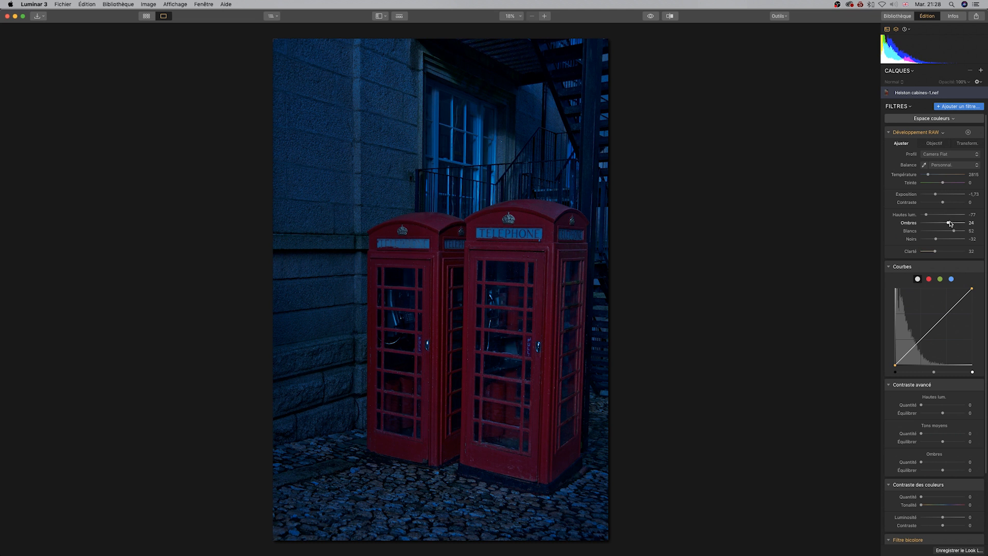
left_click_drag(950, 222, 968, 223)
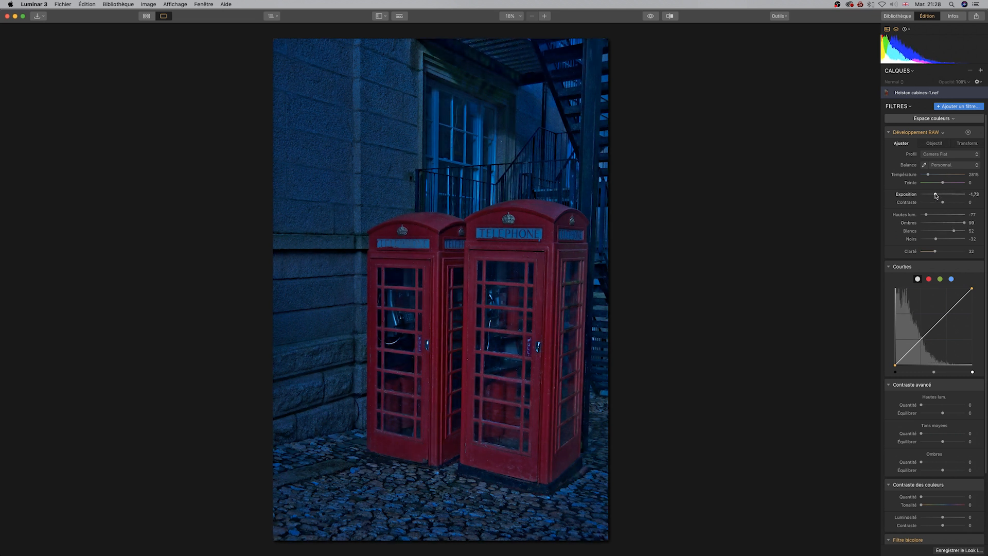
left_click_drag(935, 195, 926, 175)
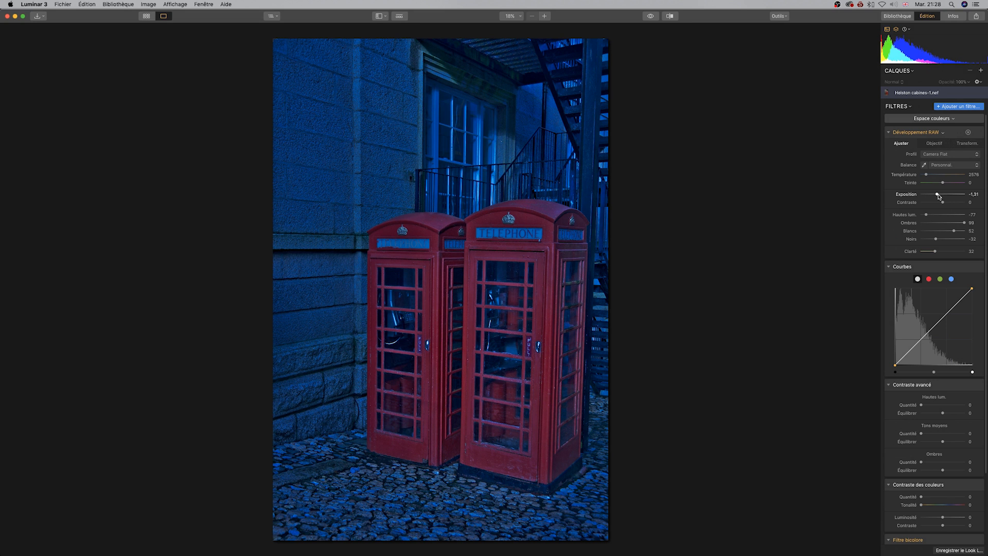
Raise the blue channel curve in the midtones.
left_click(952, 279)
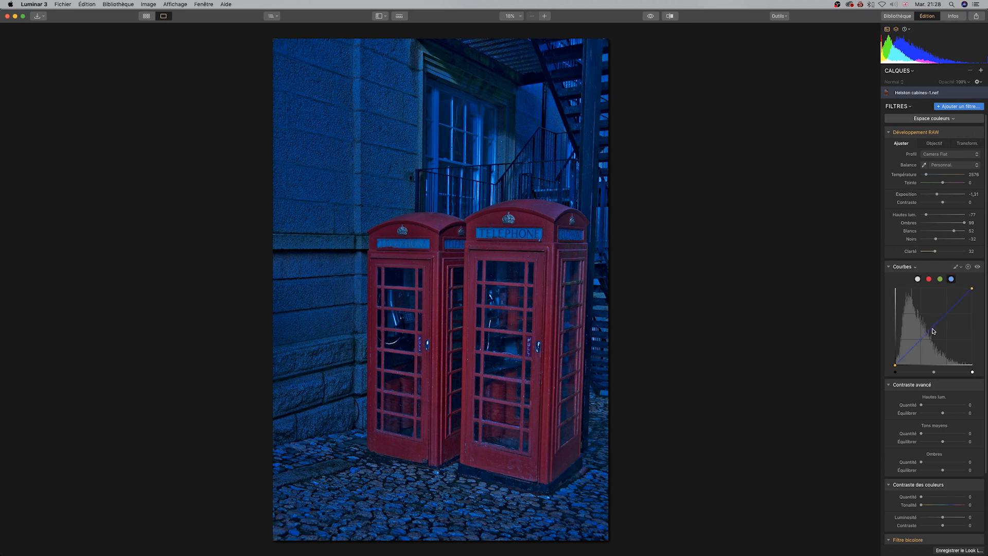
left_click_drag(935, 327, 918, 338)
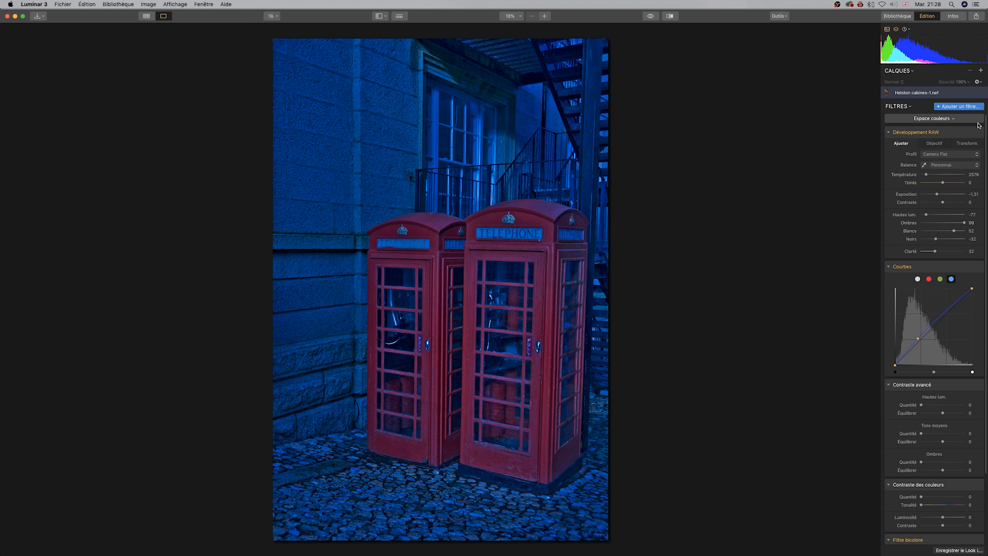
Add an Exposition filter at about -1.12 with a radial mask drawn over the telephone boxes.
left_click(973, 107)
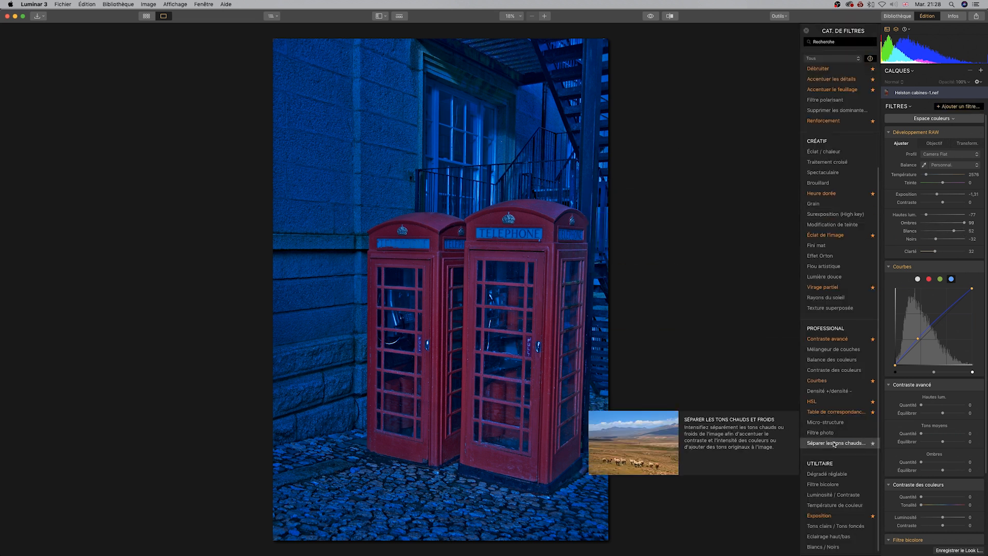
left_click(833, 517)
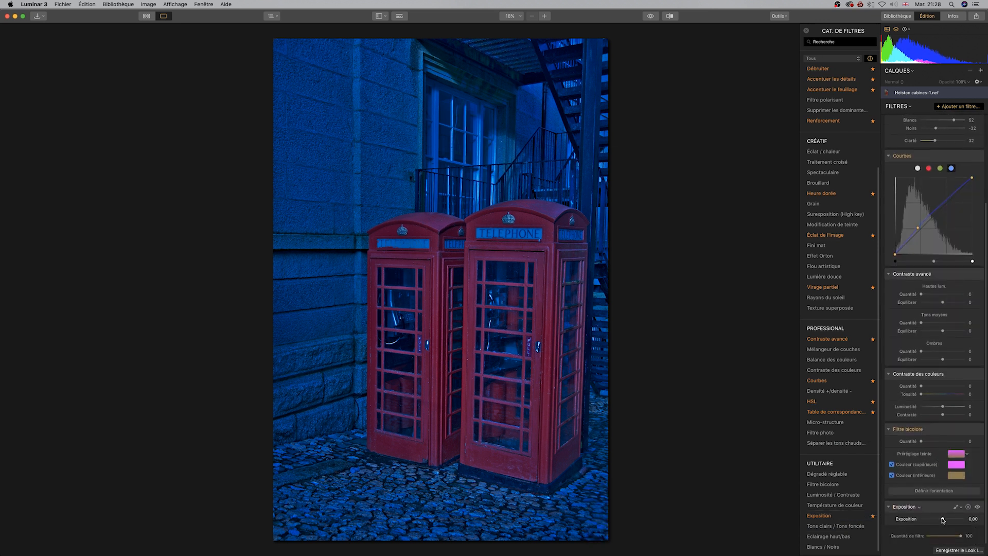
left_click_drag(943, 520, 940, 520)
left_click(957, 507)
left_click(922, 523)
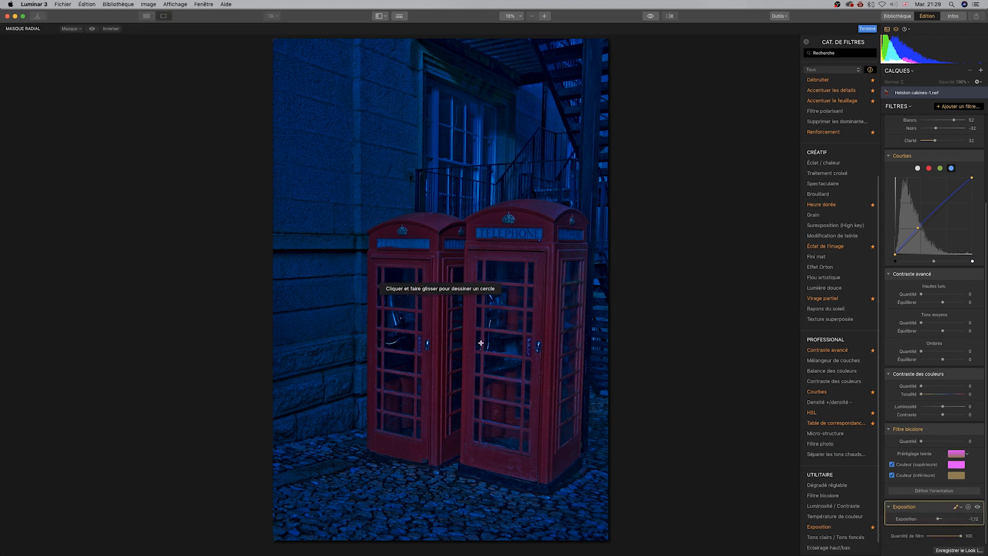
left_click_drag(449, 324, 516, 410)
left_click_drag(449, 326, 461, 331)
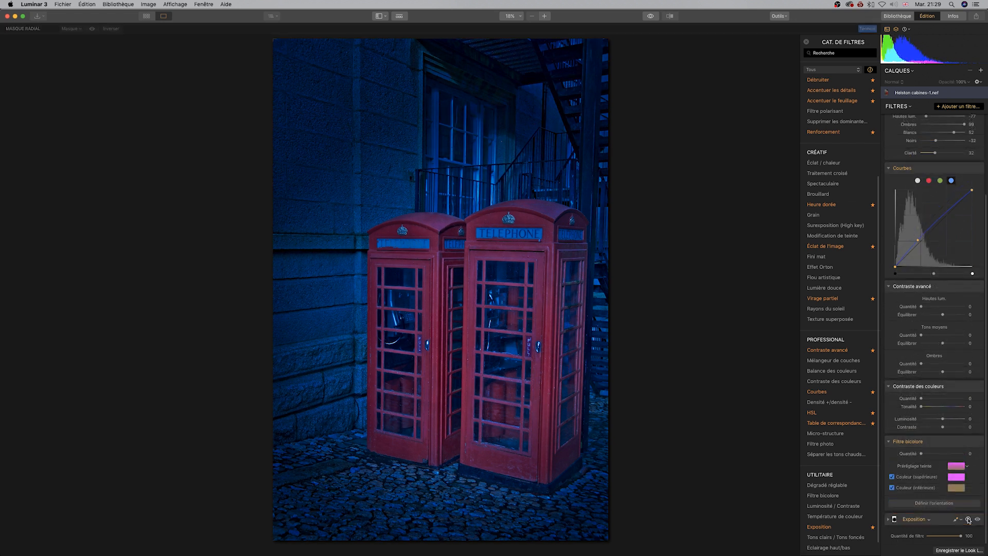
Try a negative RAW Teinte, then reset Température and Teinte to their defaults.
scroll(946, 400, "up", 4)
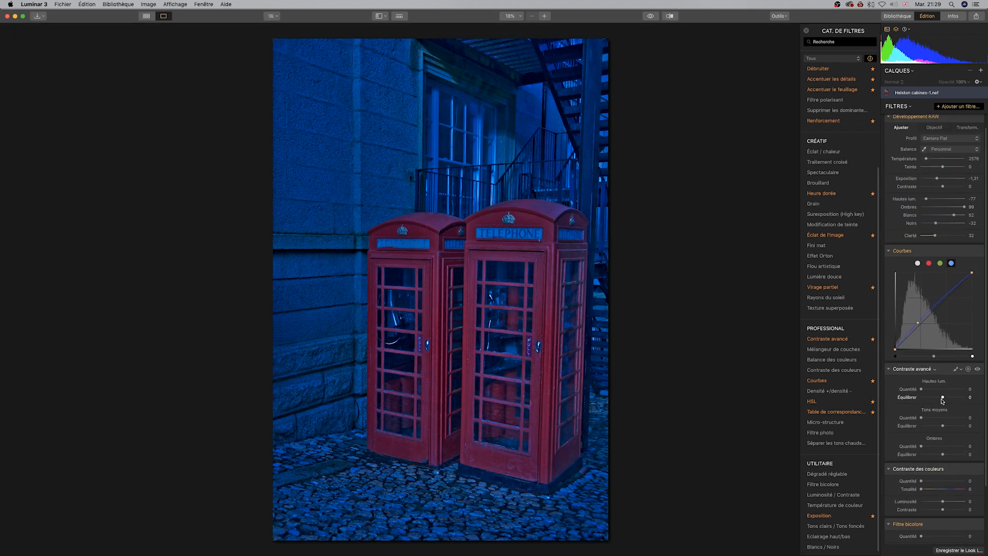
left_click_drag(943, 182, 934, 183)
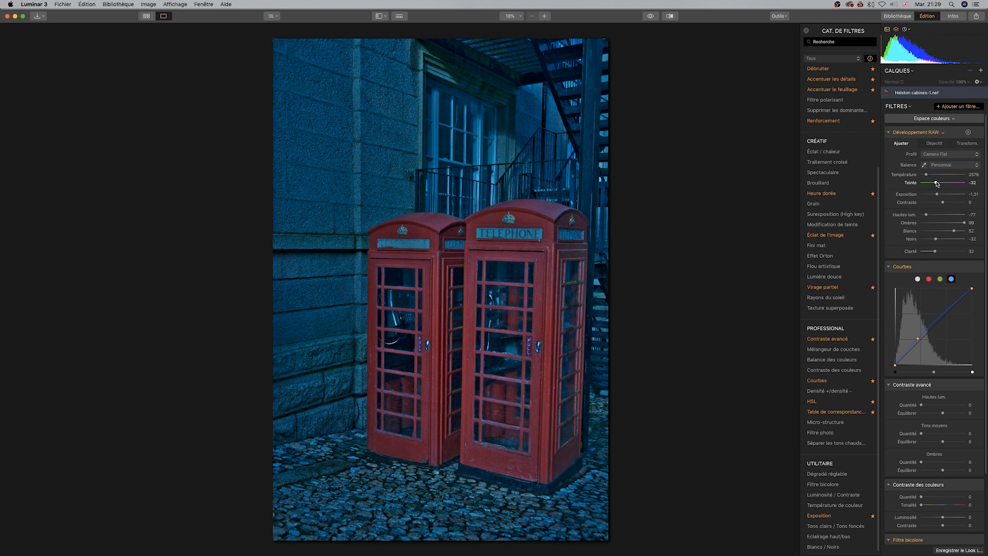
left_click_drag(937, 184, 940, 184)
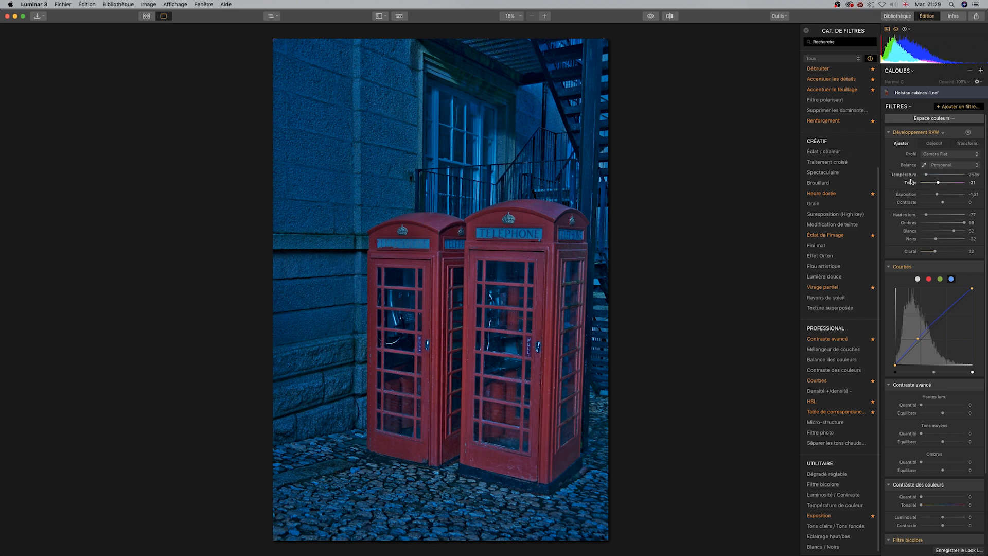
double_click(905, 175)
double_click(911, 184)
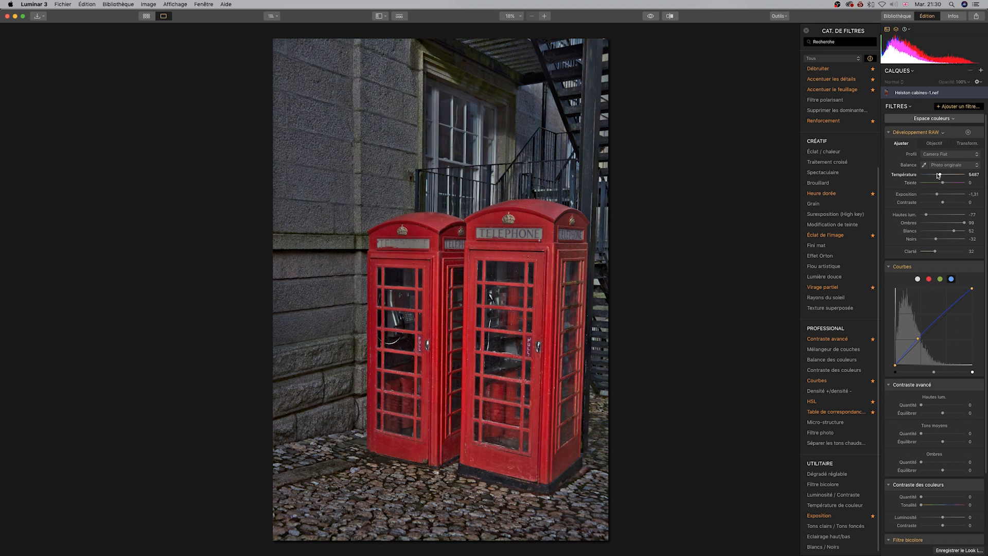
Raise the RAW Température to 17565 and set Teinte to -24.
left_click_drag(940, 175, 950, 175)
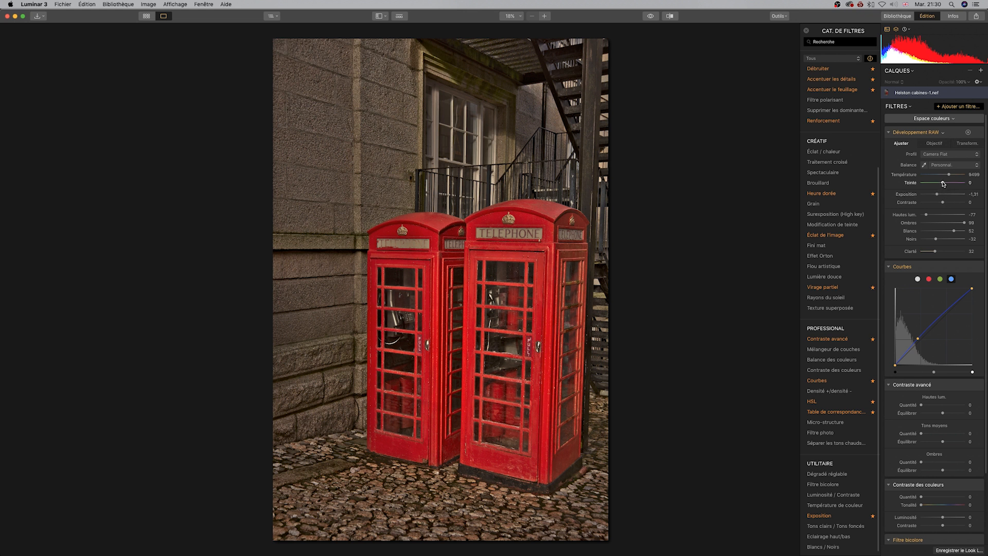
mouse_move(943, 184)
left_mouse_down()
mouse_move(935, 195)
mouse_move(961, 223)
mouse_move(937, 195)
left_mouse_up()
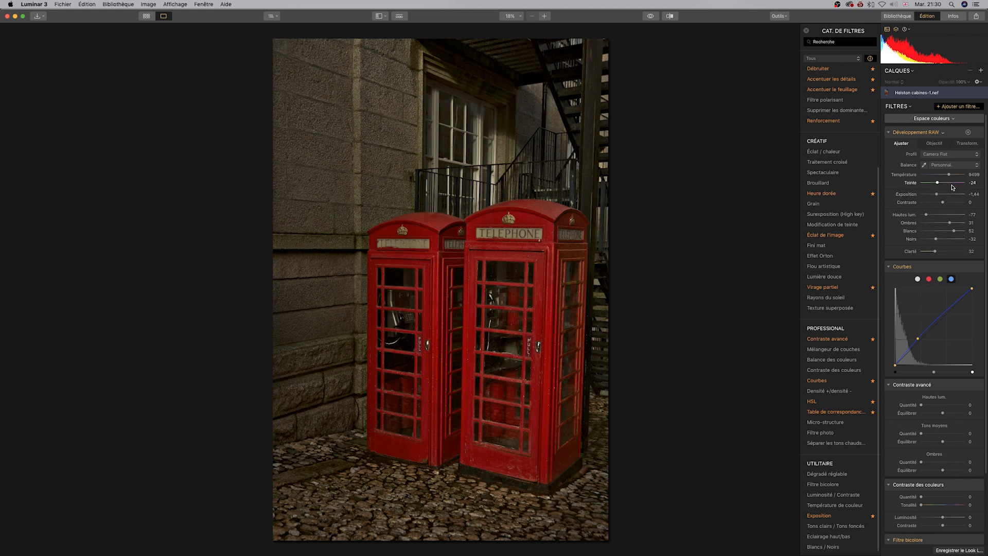
left_click_drag(949, 175, 960, 175)
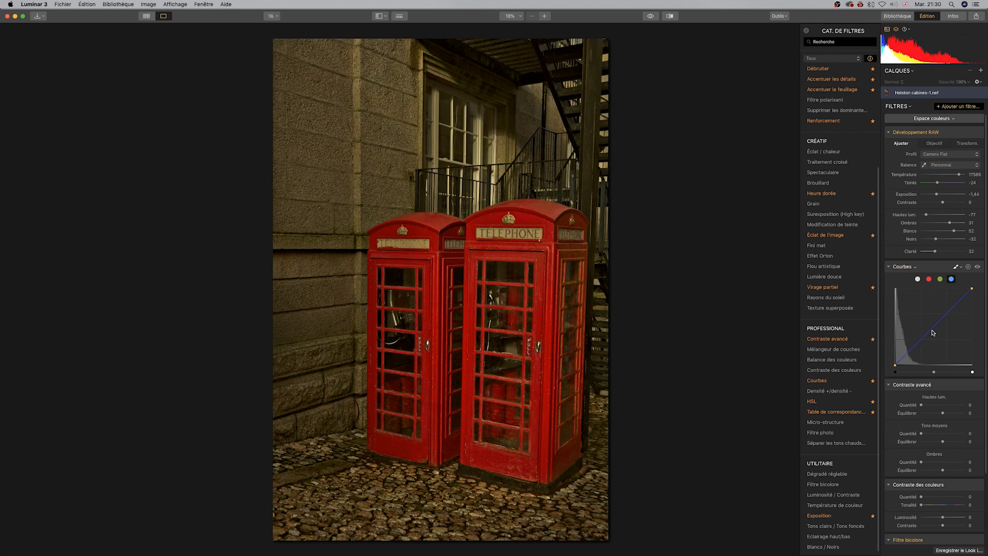
Adjust the blue curve, then remove the Courbes filter.
mouse_move(931, 331)
left_mouse_down()
mouse_move(935, 340)
mouse_move(940, 314)
left_mouse_up()
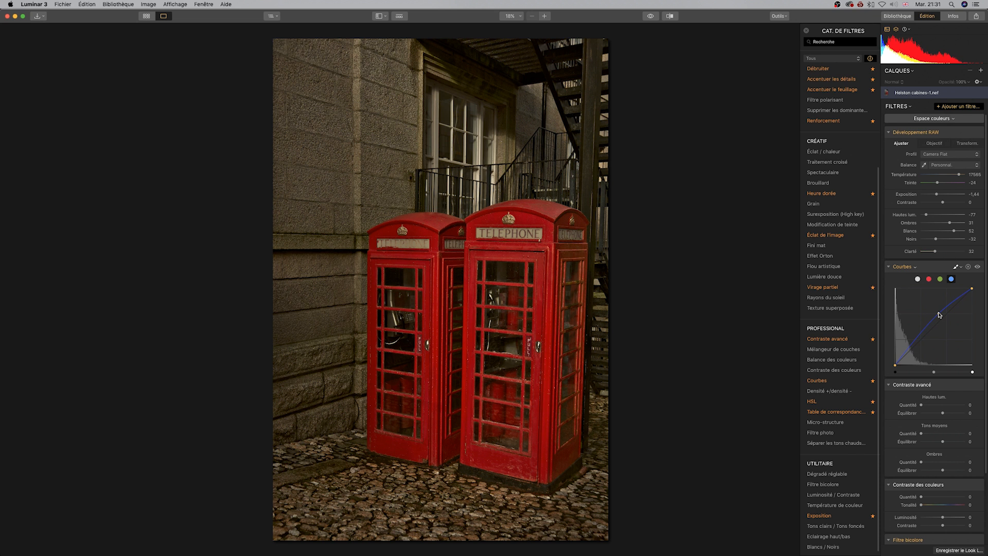
left_click(968, 269)
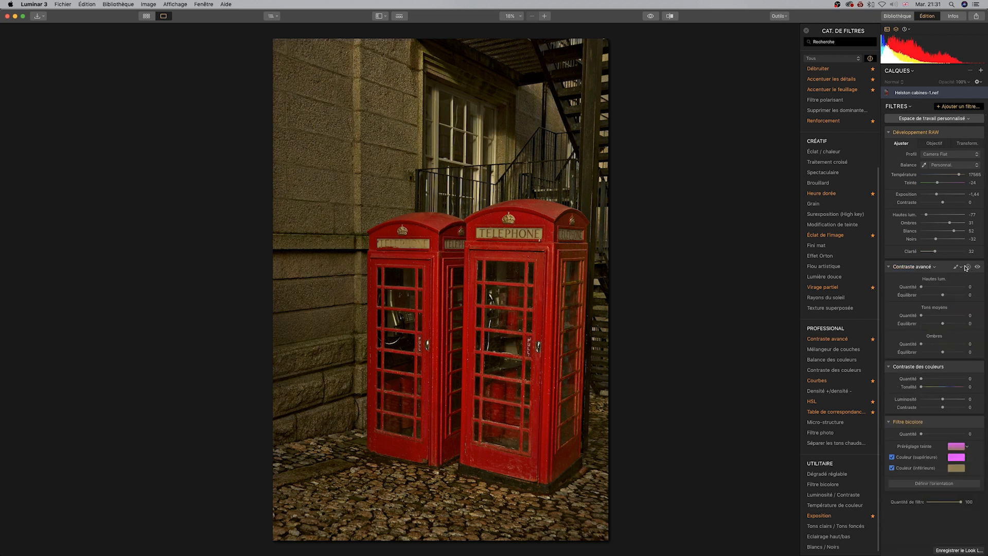
Reset RAW Température, Teinte and Exposition, and set Blancs to 28 and Noirs to -40.
double_click(907, 178)
double_click(909, 181)
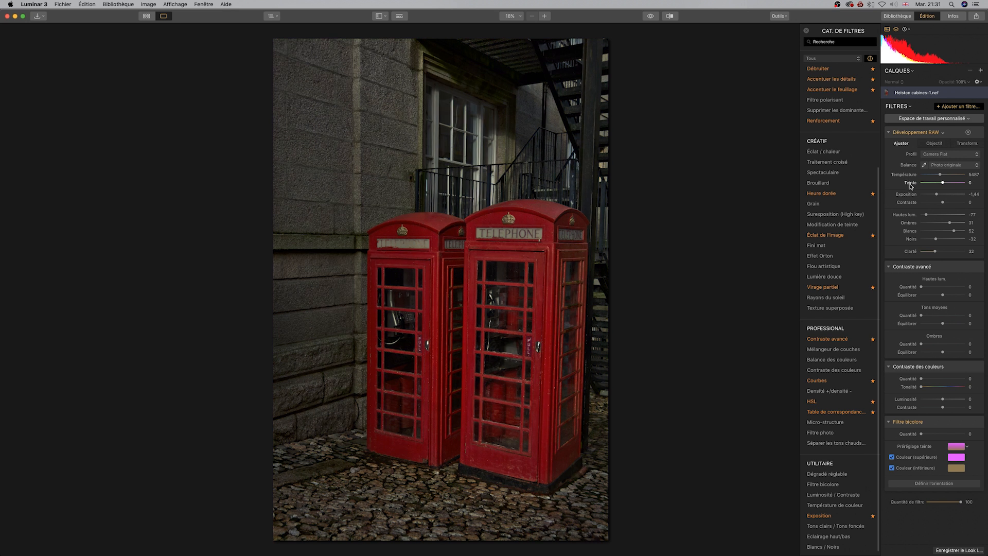
double_click(913, 196)
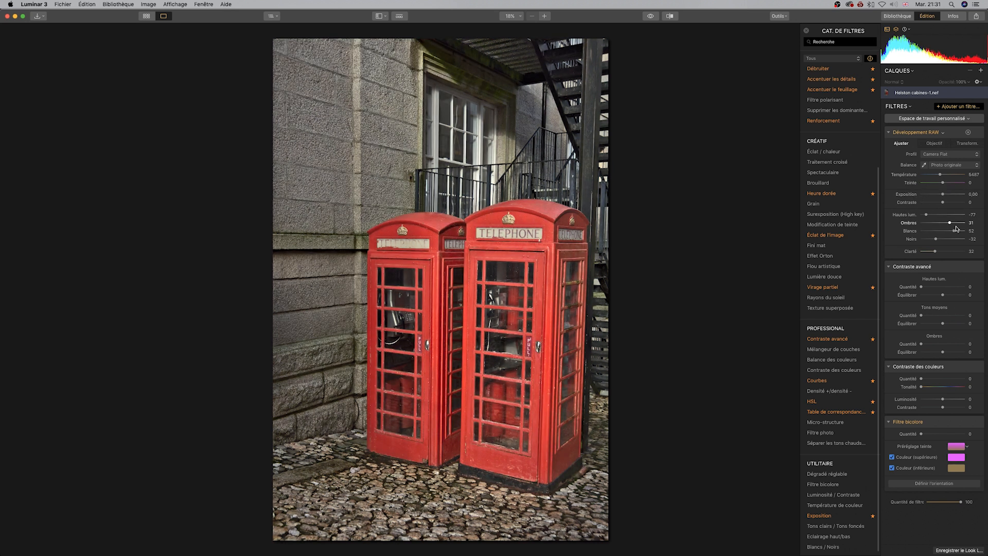
left_click_drag(954, 231, 934, 240)
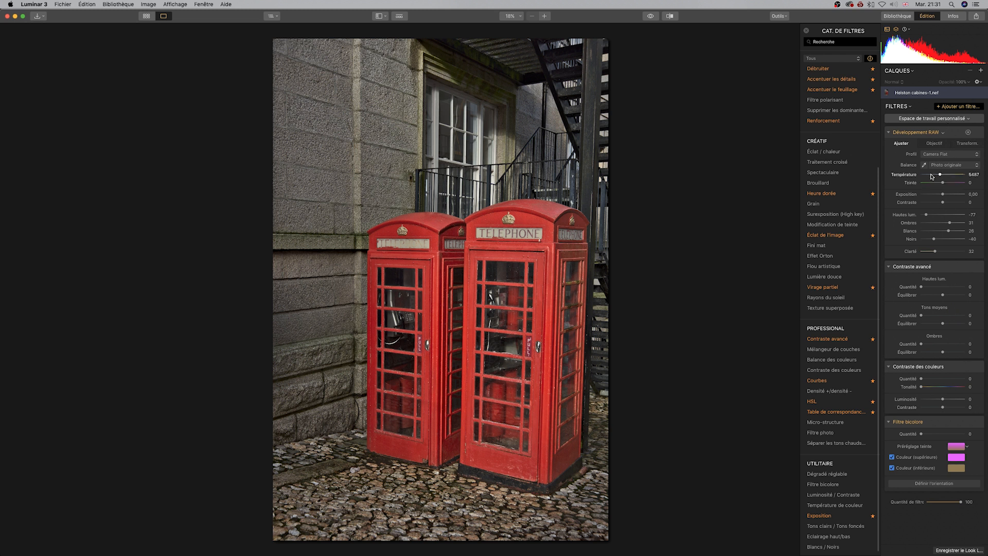
left_click(926, 52)
left_click(926, 52)
left_click(925, 52)
left_click(925, 52)
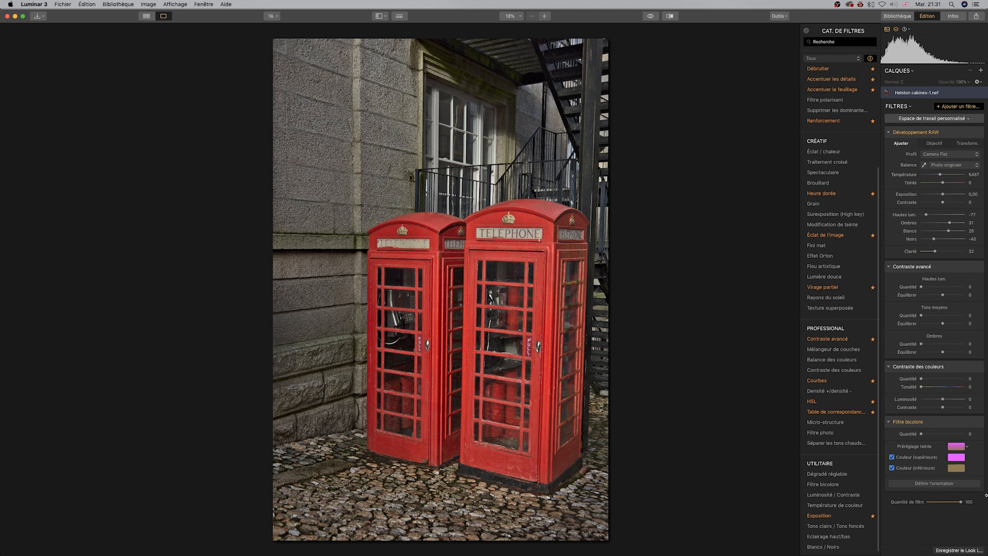
Open the Filtre bicolore upper color picker and try a red of 255 on the RGB sliders.
left_click(957, 460)
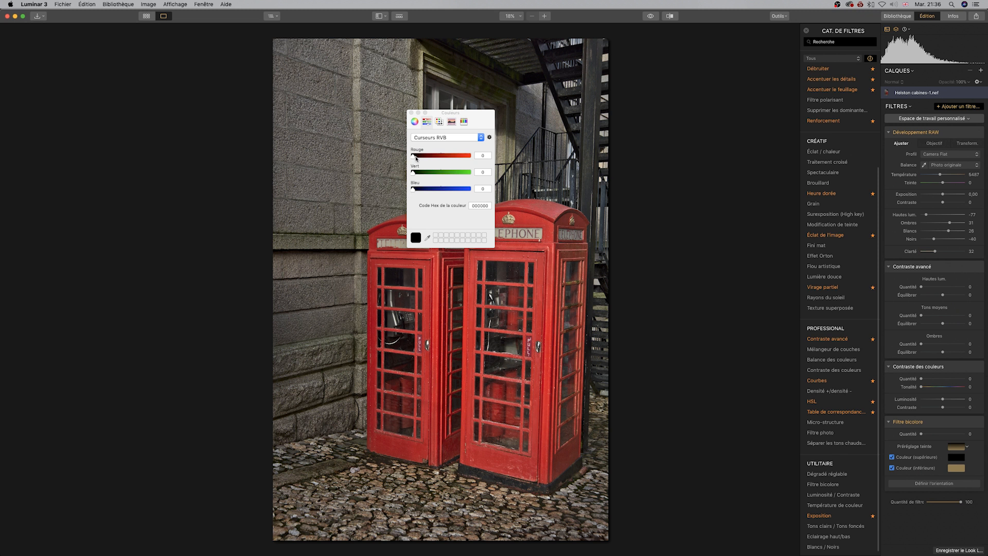
left_click_drag(415, 156, 536, 162)
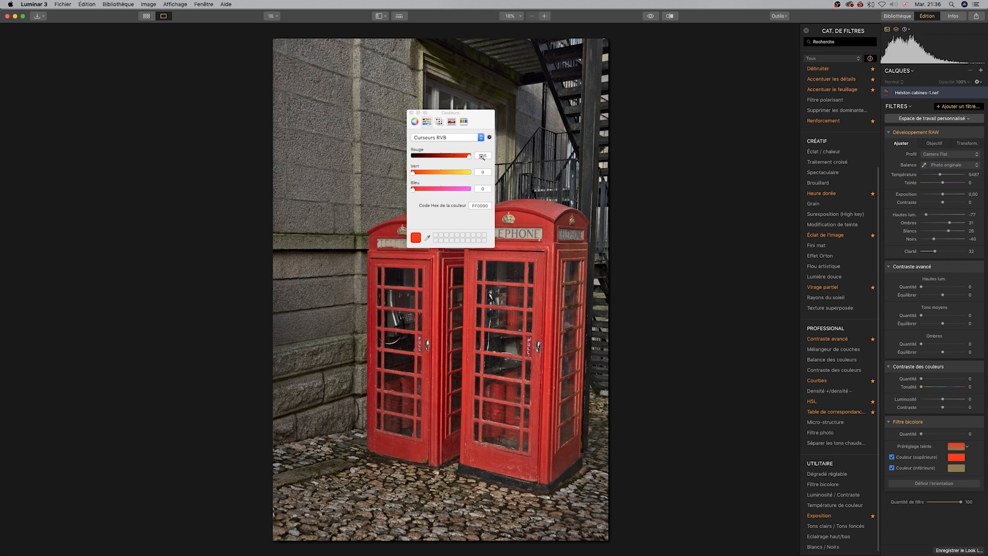
left_click_drag(469, 157, 366, 160)
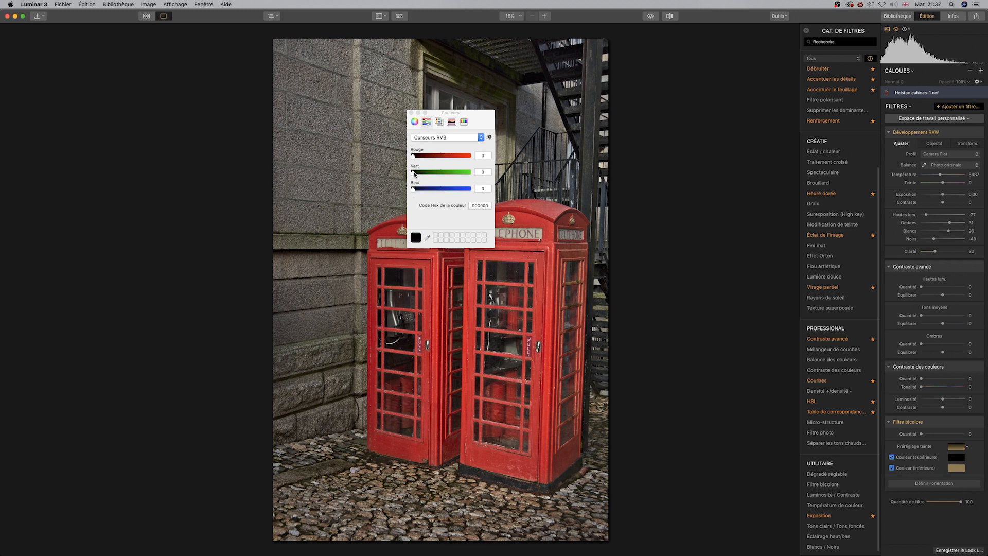
Try green and blue values on the RGB sliders, returning all channels to 0.
left_click_drag(425, 173, 558, 174)
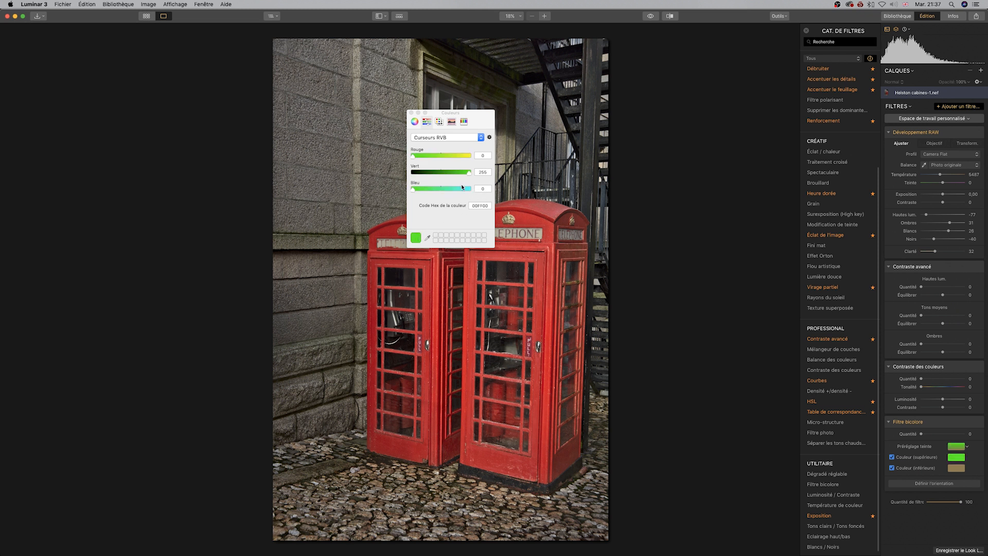
left_click_drag(469, 172, 433, 174)
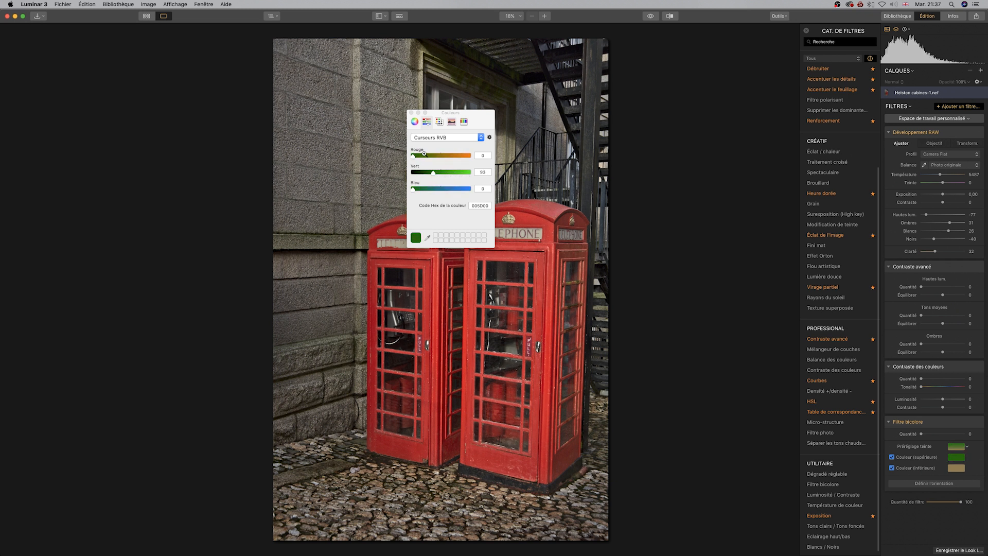
left_click_drag(435, 175, 474, 191)
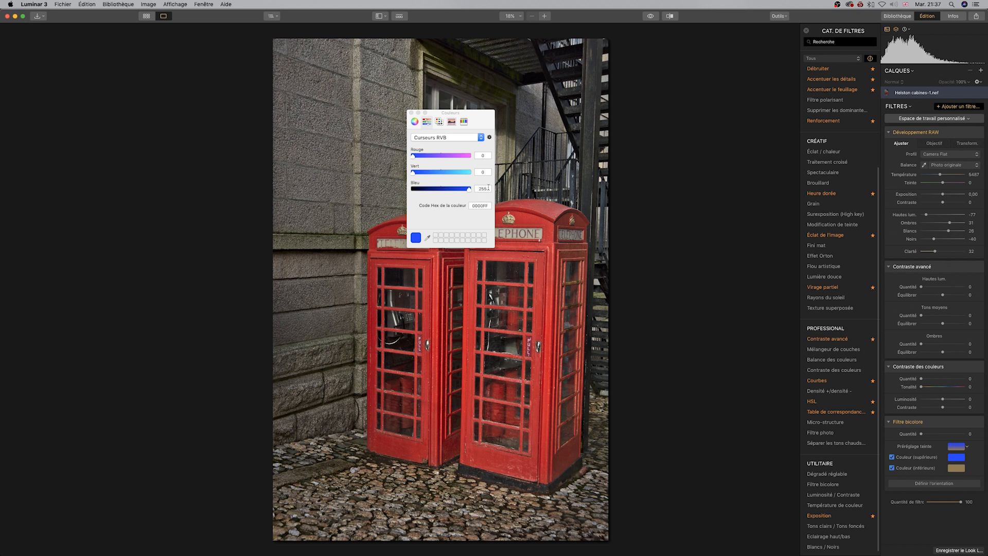
left_click_drag(471, 190, 450, 191)
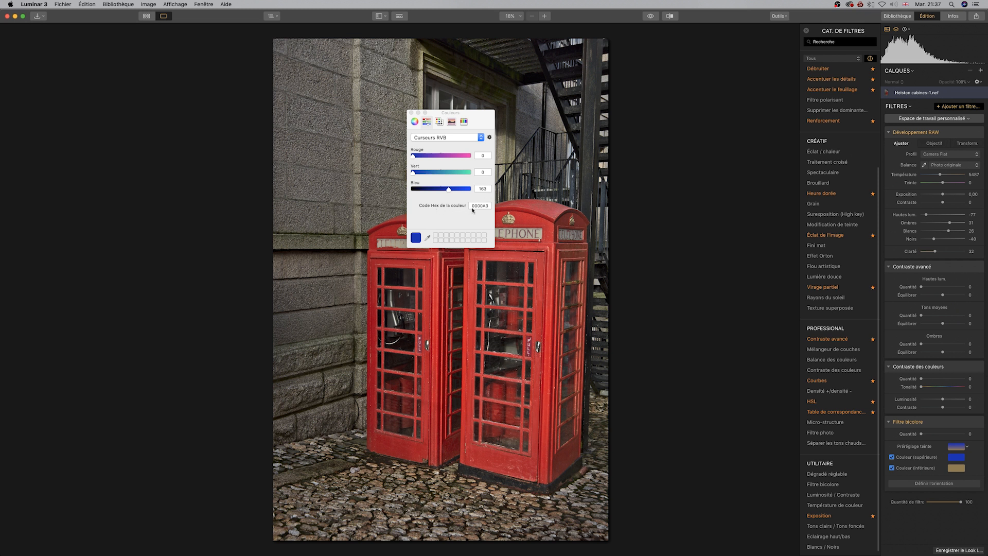
left_click_drag(448, 190, 411, 190)
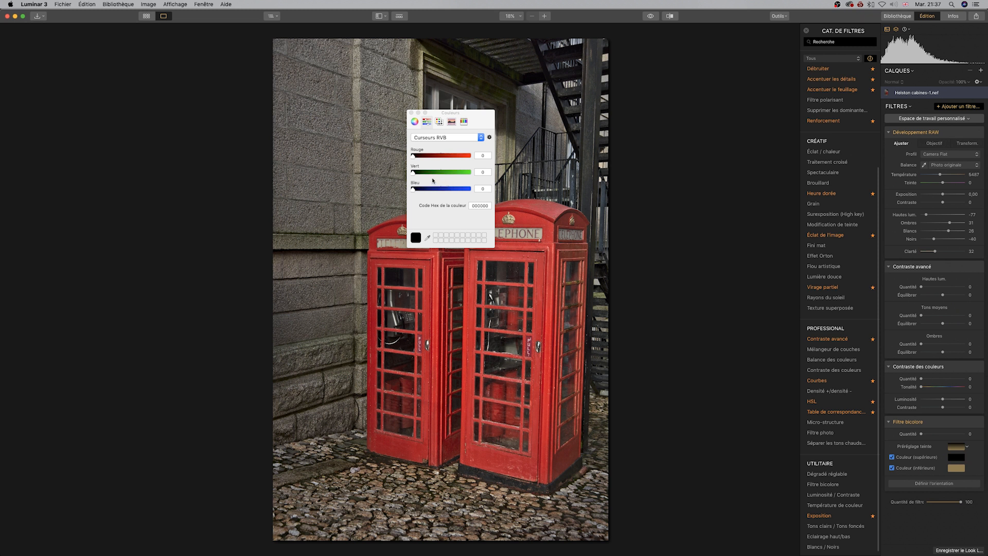
Sample the wall's stone colour with the eyedropper for the upper color, then switch to the color wheel.
left_click(428, 239)
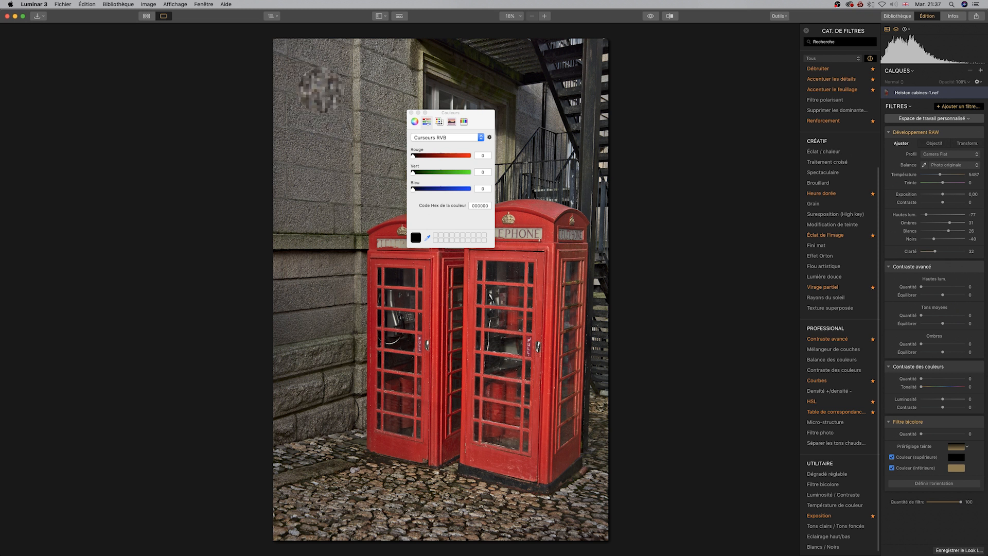
left_click(323, 88)
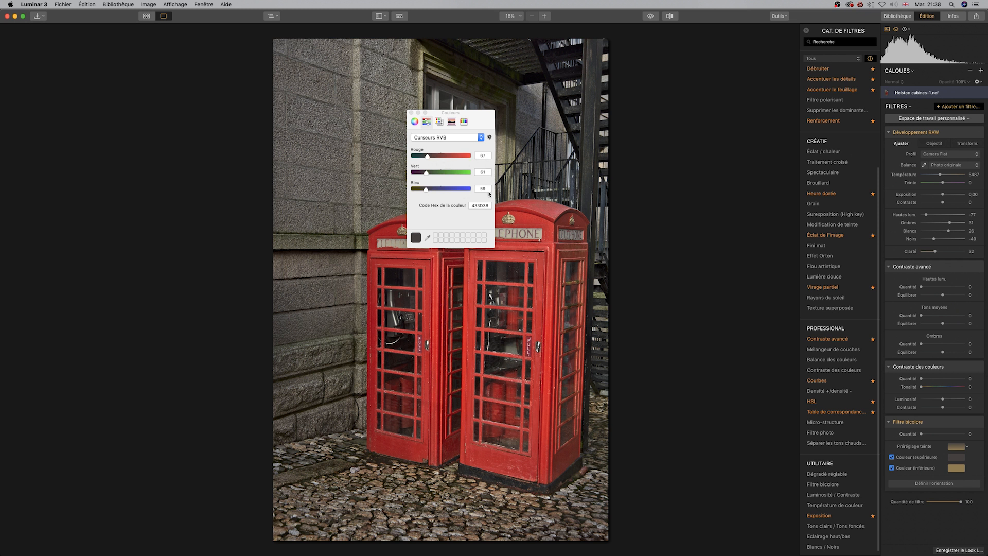
left_click(411, 112)
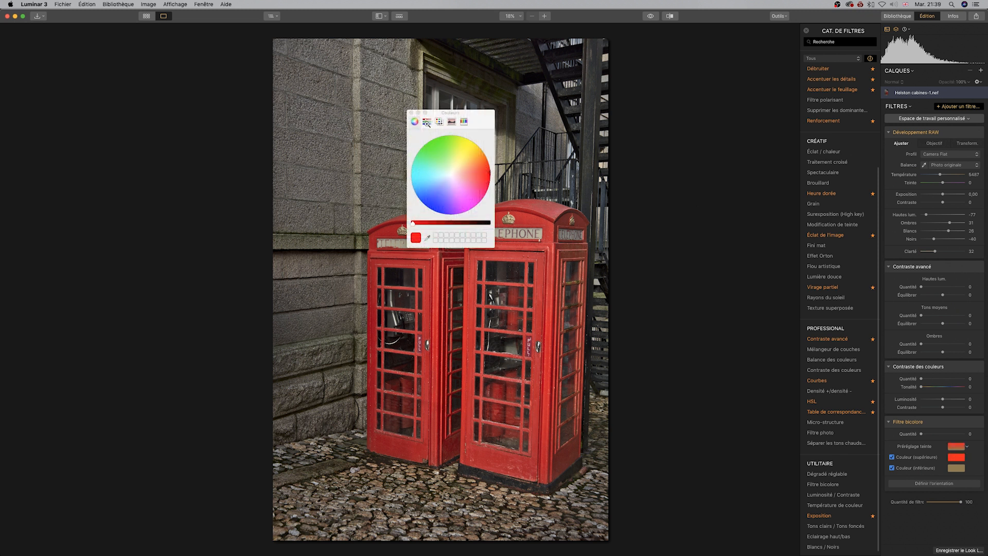
Set the Filtre bicolore upper color to white by raising green and blue to 255 on the RGB sliders, then close the picker.
left_click(427, 122)
left_click_drag(415, 172, 504, 177)
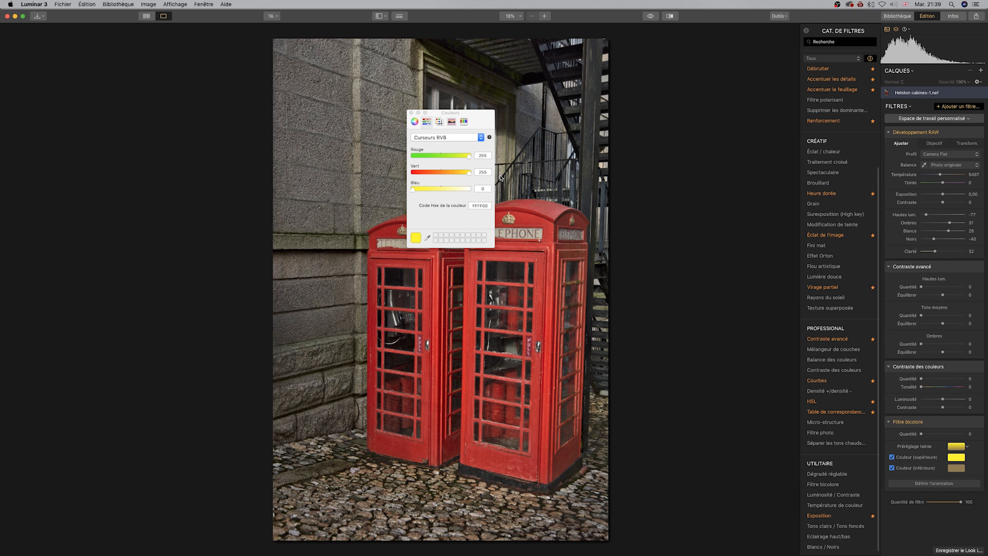
left_click_drag(413, 191, 515, 187)
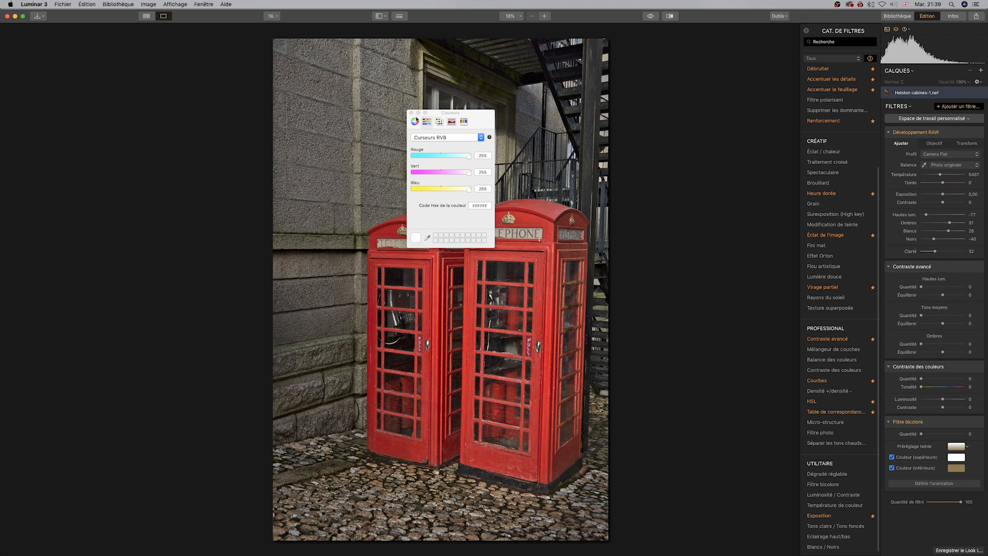
left_click(411, 112)
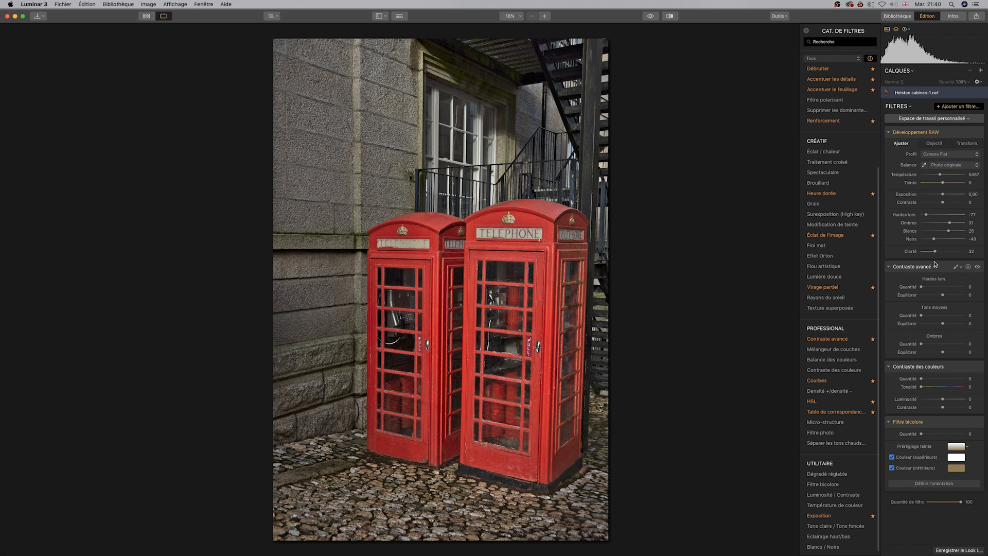
Readjust the RAW tone sliders to Hautes lum. -88, Ombres 55, Blancs 30 and Noirs -53.
left_click_drag(927, 216, 965, 214)
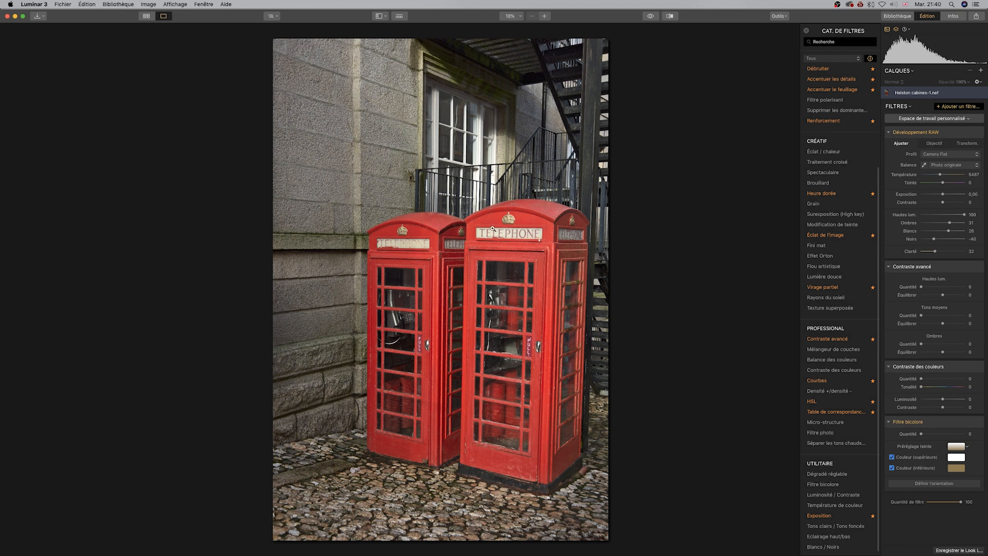
mouse_move(964, 215)
left_mouse_down()
mouse_move(925, 215)
mouse_move(958, 223)
left_mouse_up()
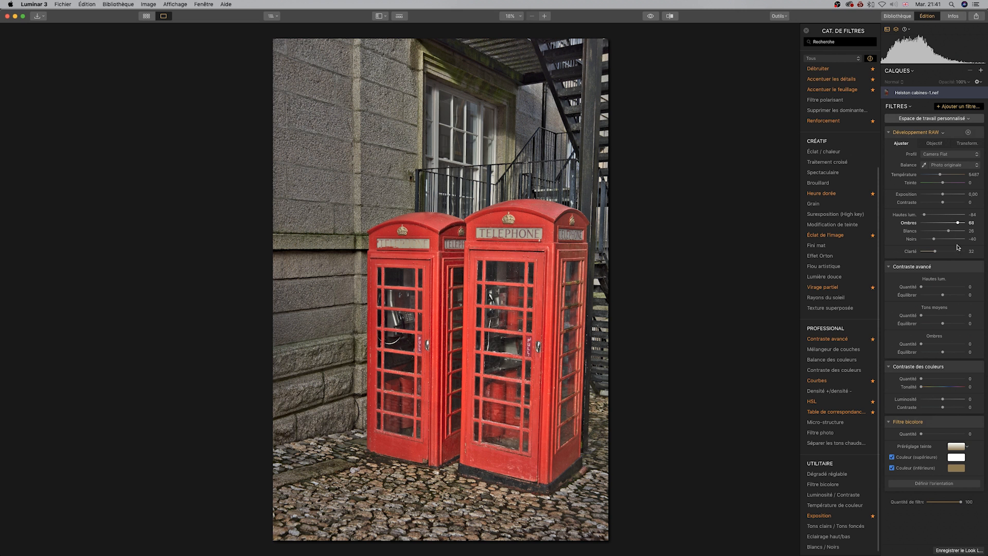
left_click_drag(924, 215, 931, 239)
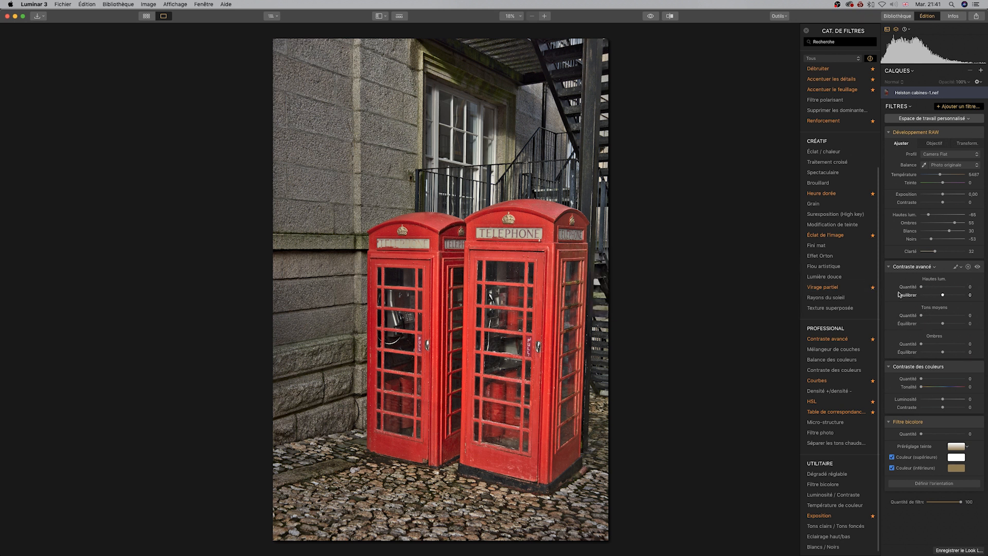
Set the Contraste avancé amounts and balances for highlights, midtones and shadows.
left_click_drag(922, 286, 965, 297)
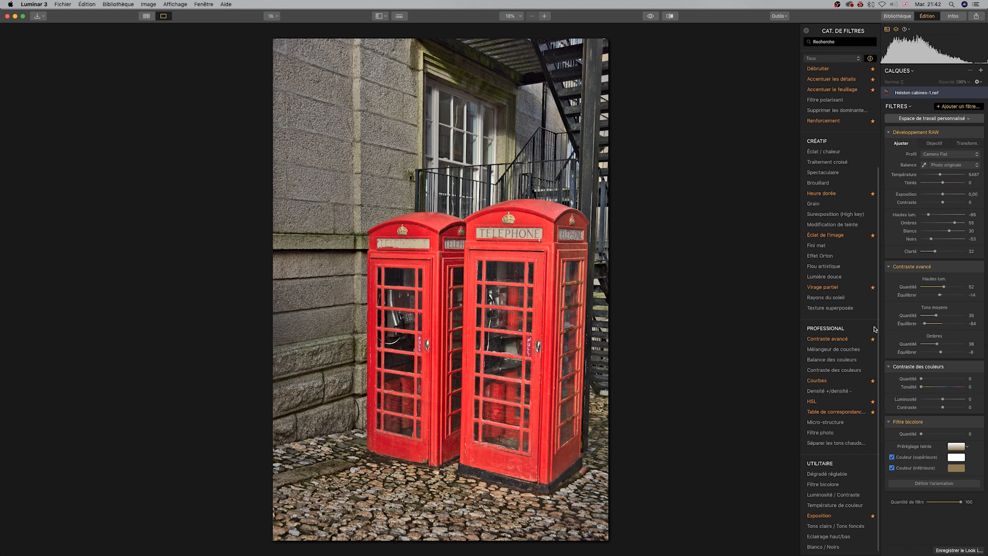
Add the Luminosité / Contraste filter from the filter catalog.
scroll(860, 313, "up", 3)
mouse_move(860, 313)
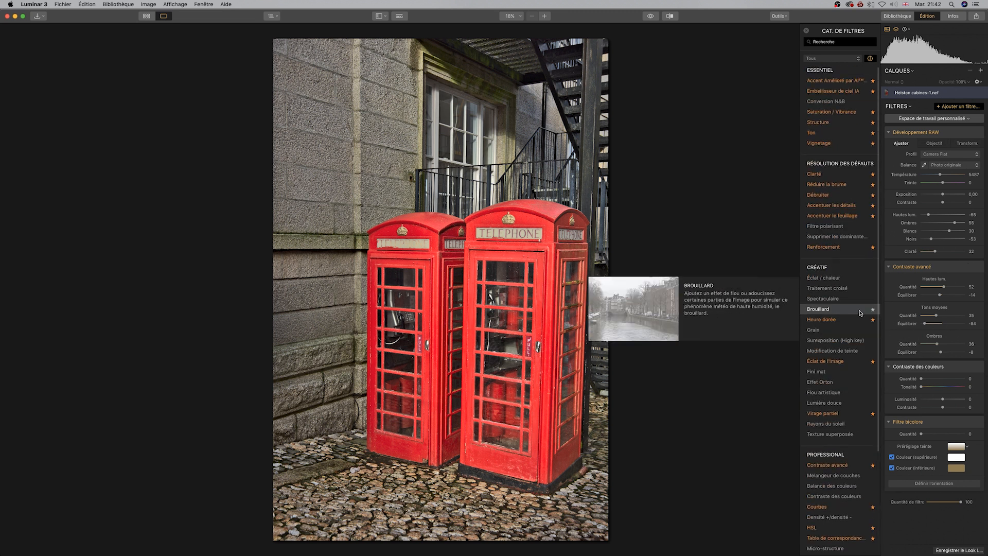
scroll(856, 319, "down", 5)
mouse_move(871, 442)
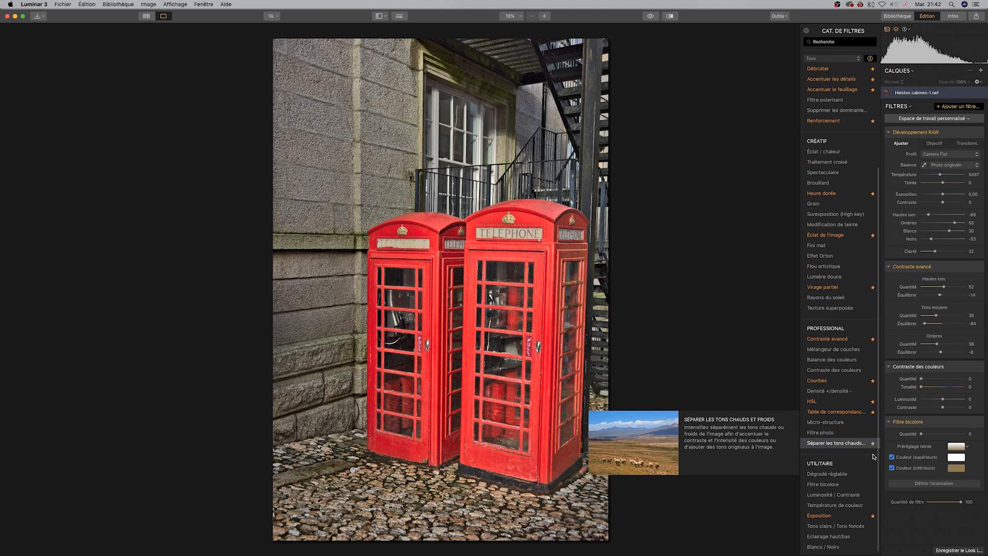
left_click(834, 495)
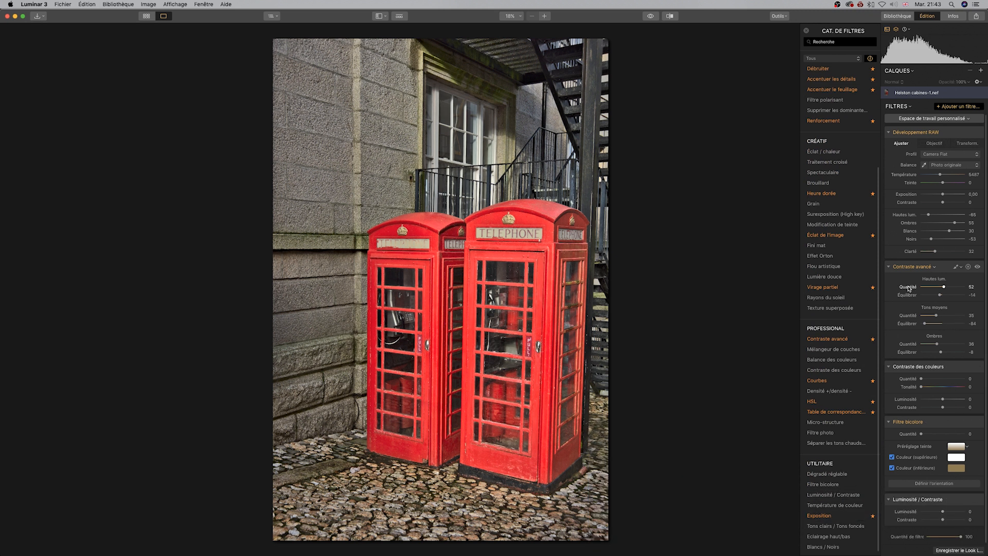
Disable Contraste avancé, then try Luminosité / Contraste's Contraste at 48 and -85 before resetting it.
left_click(977, 267)
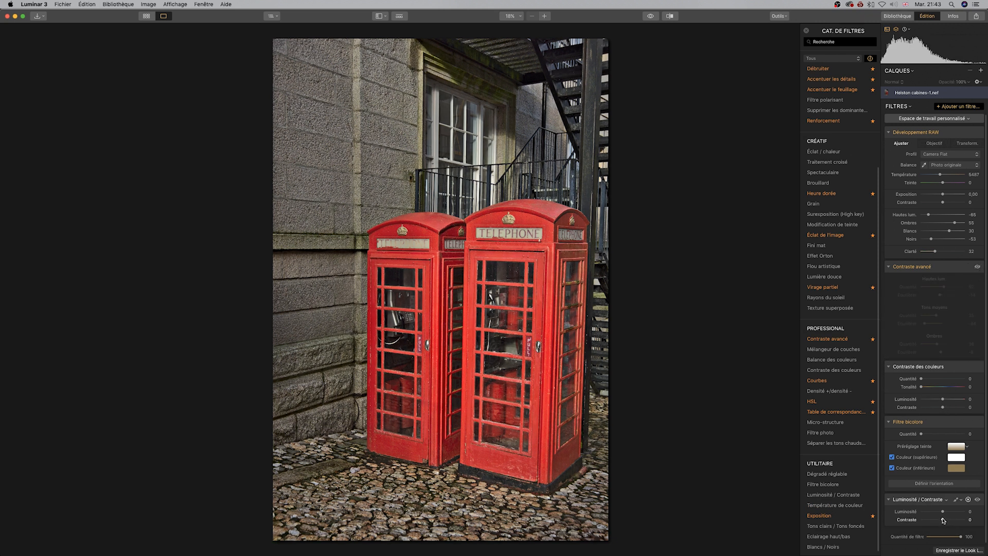
left_click_drag(943, 521, 945, 521)
left_click_drag(949, 520, 955, 519)
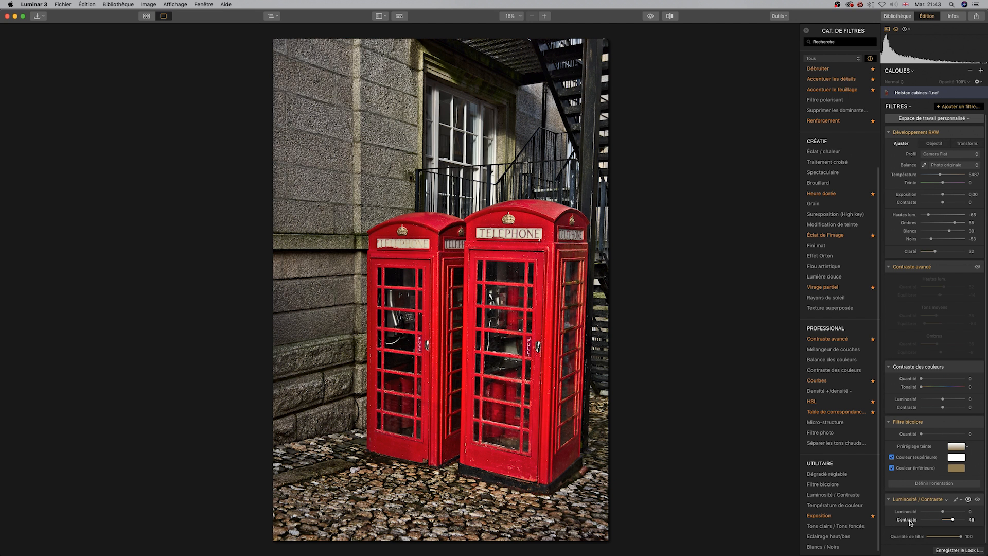
left_click_drag(953, 520, 917, 522)
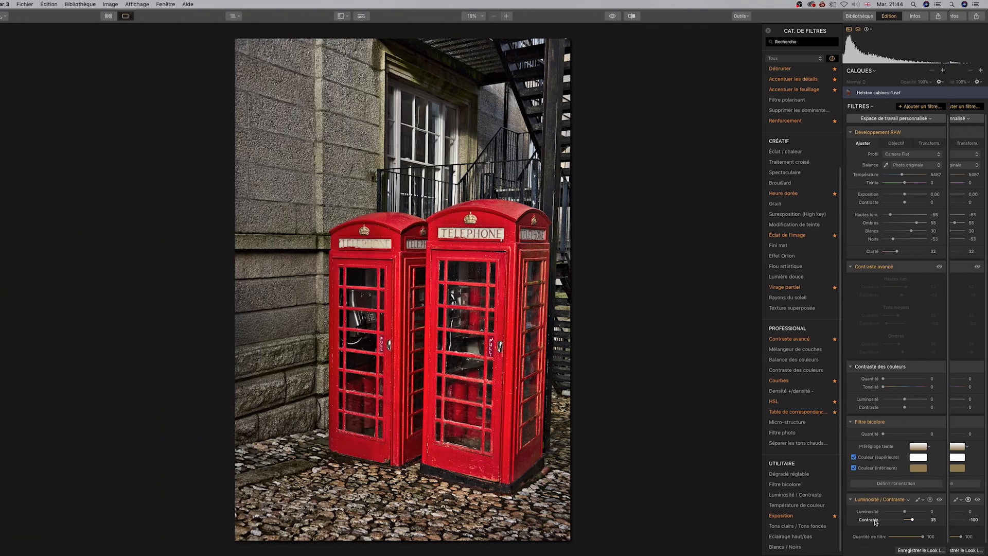
double_click(875, 520)
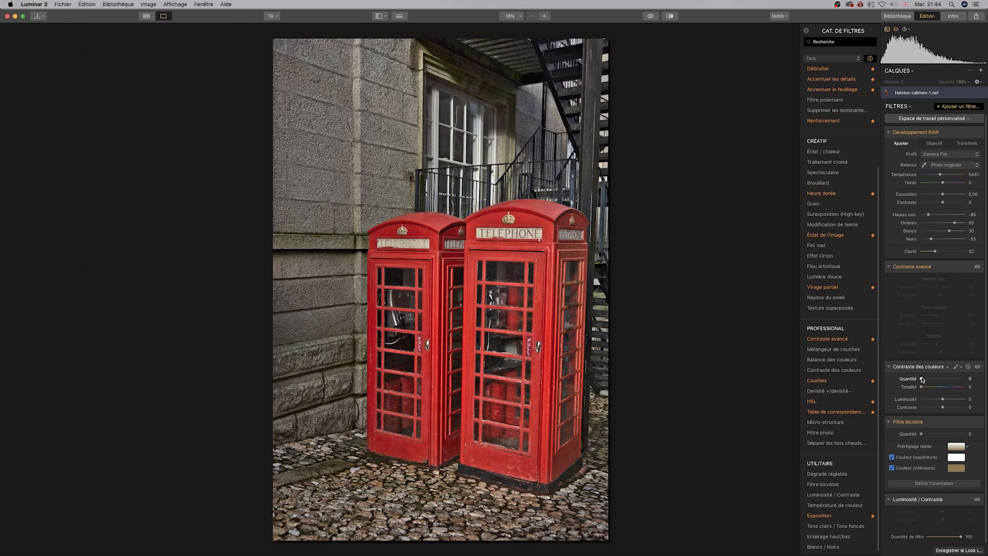
Set Contraste des couleurs Quantité to 31, trying and resetting its Contraste slider.
mouse_move(922, 379)
left_mouse_down()
mouse_move(939, 379)
mouse_move(928, 387)
left_mouse_up()
double_click(912, 380)
left_click_drag(928, 387, 935, 379)
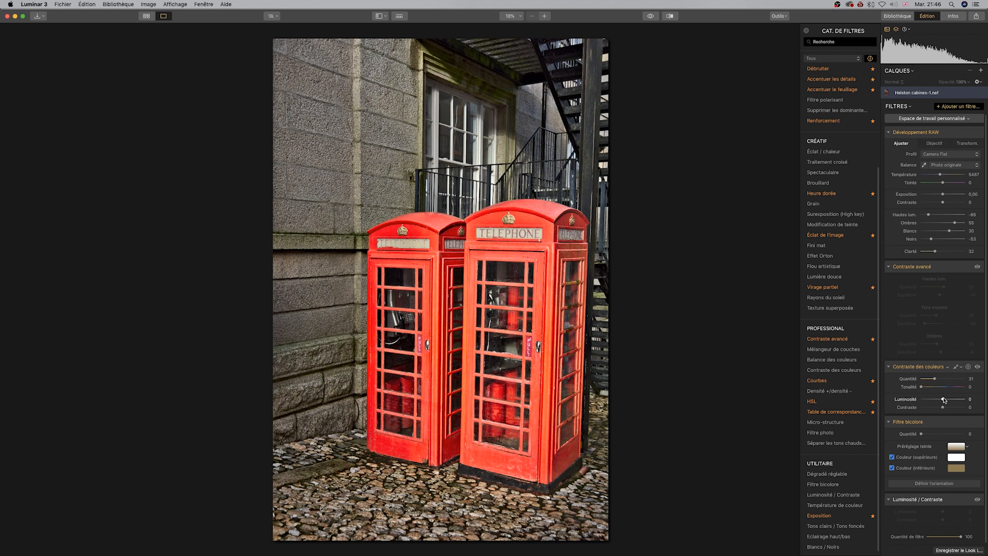
left_click_drag(944, 410, 955, 409)
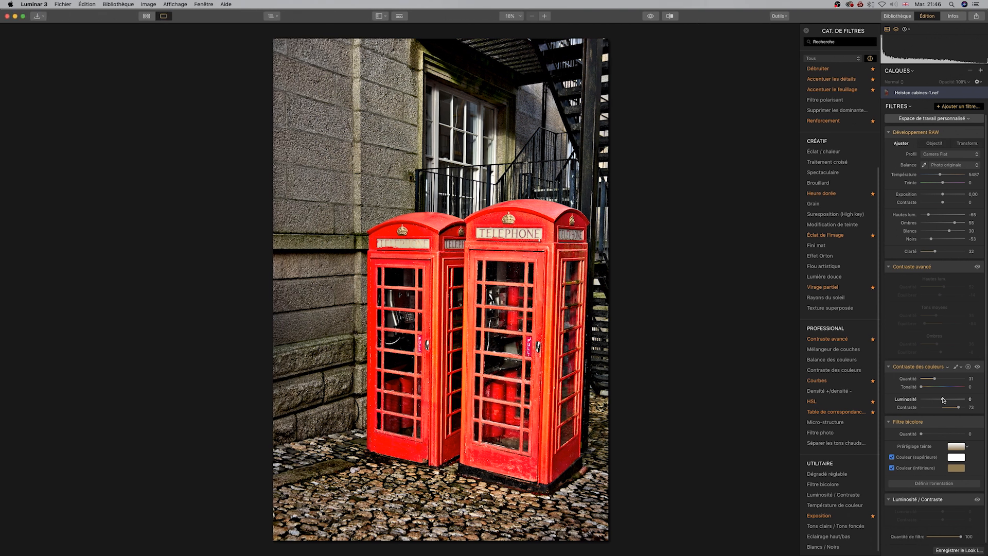
left_click_drag(944, 399, 935, 401)
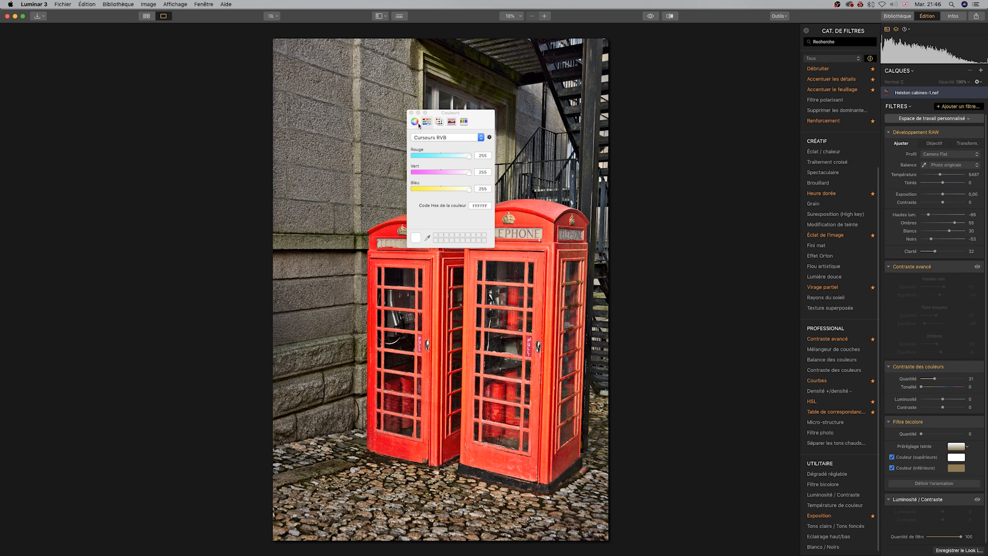
Add the Courbes filter from the filter catalog.
left_click(416, 122)
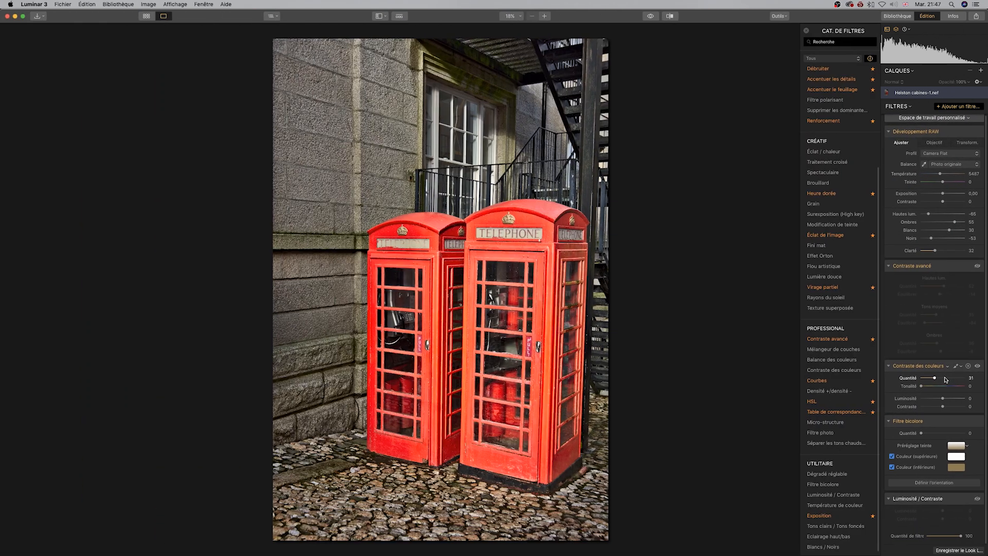
left_click(817, 380)
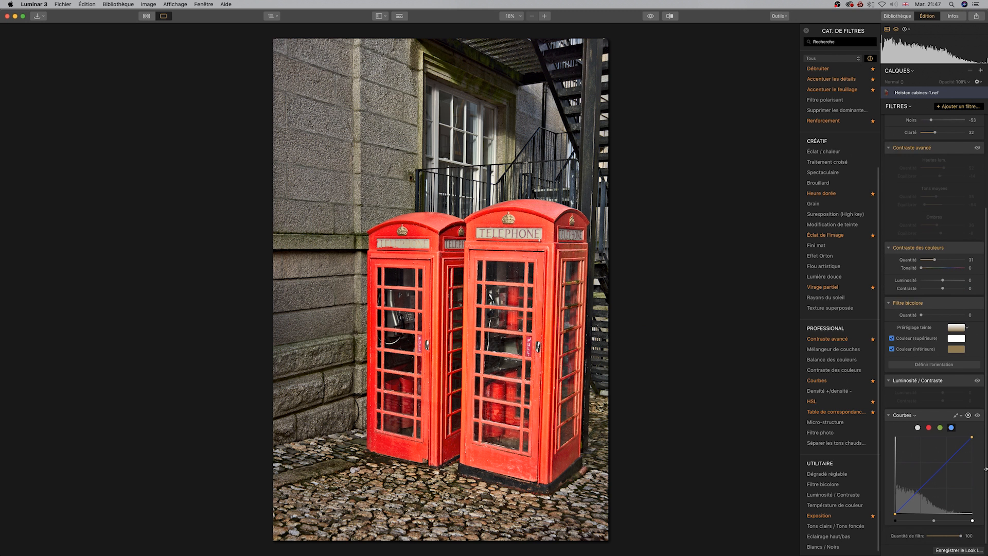
Bend the blue channel curve upward, then pull the RGB curve's top endpoint down.
left_click_drag(939, 475, 934, 468)
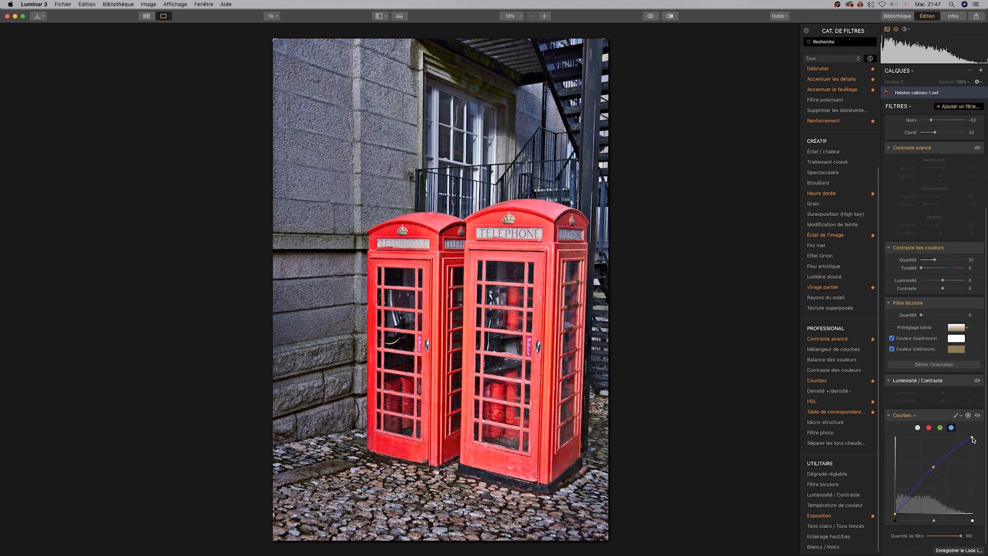
mouse_move(972, 438)
left_mouse_down()
mouse_move(950, 436)
mouse_move(981, 437)
left_mouse_up()
left_click(919, 428)
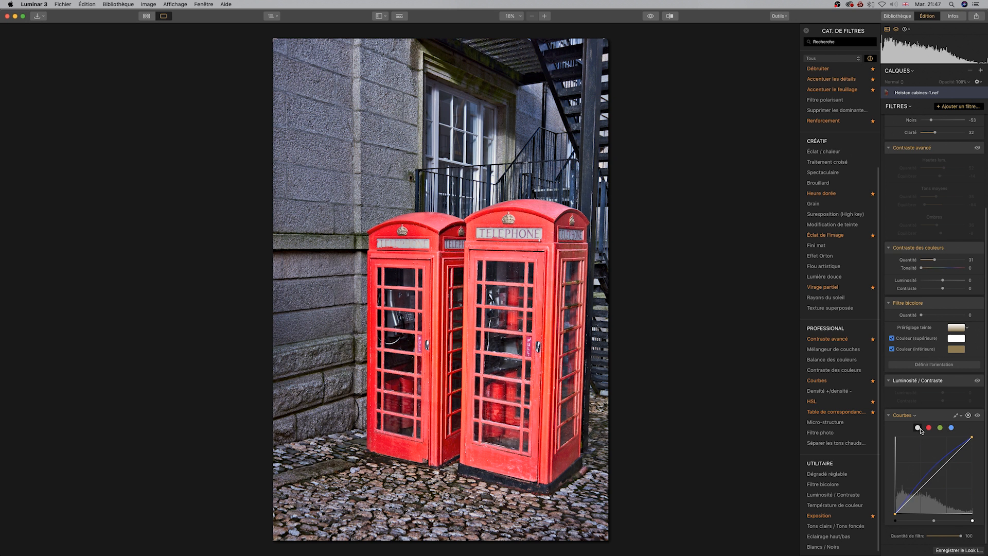
left_click_drag(972, 439, 970, 472)
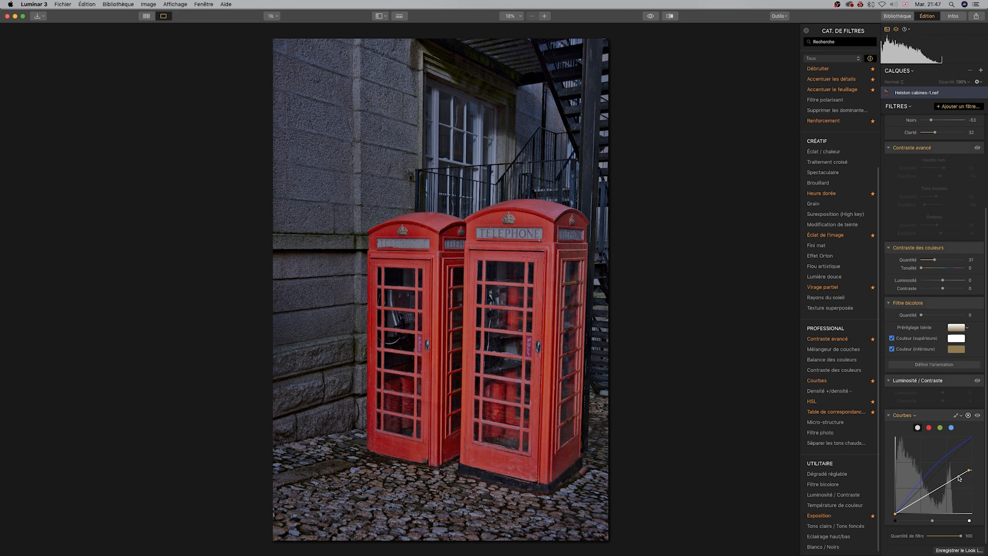
Raise the blue curve further and pull the green curve slightly down.
left_click(951, 429)
left_click_drag(932, 465, 927, 464)
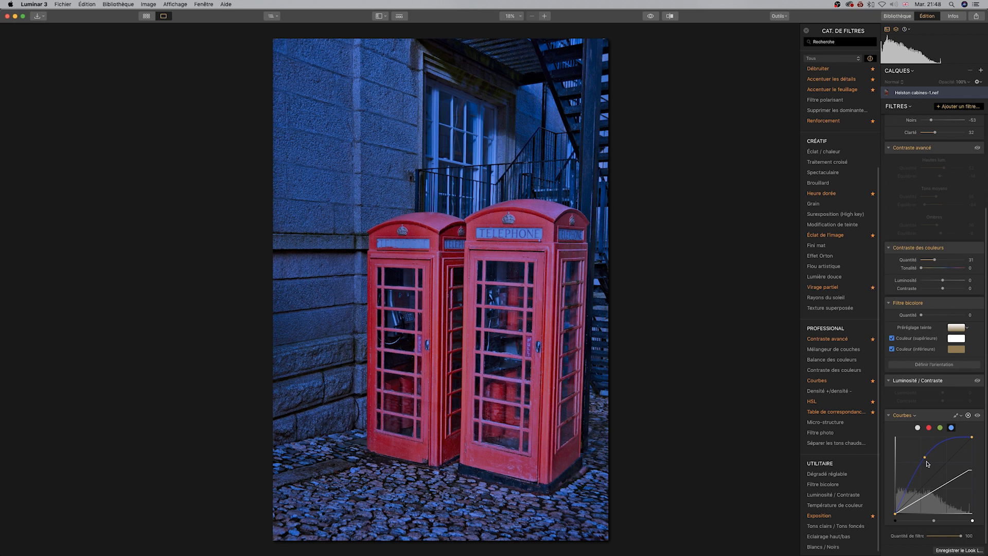
left_click(940, 427)
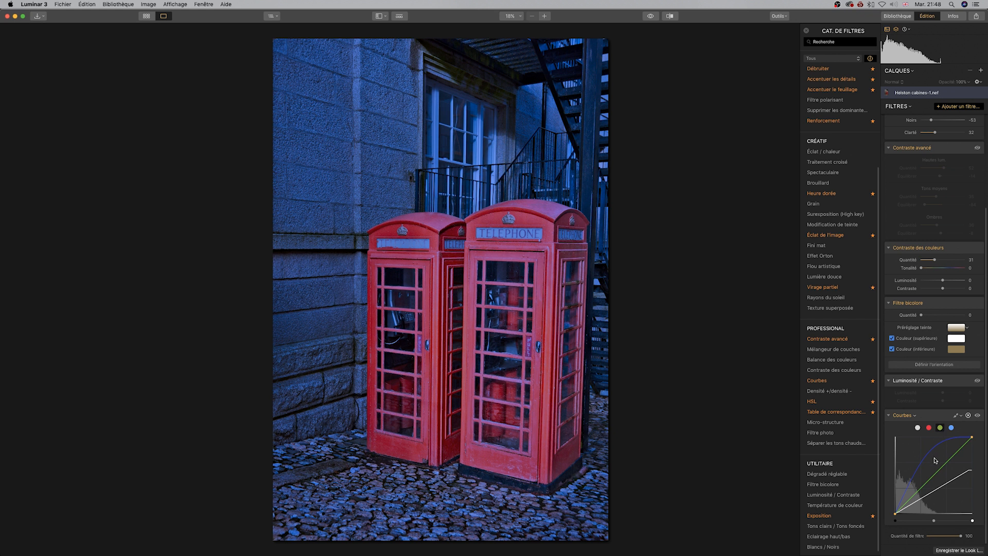
left_click_drag(939, 471, 937, 479)
Try raising the red channel curve and remove the added point.
left_click(929, 428)
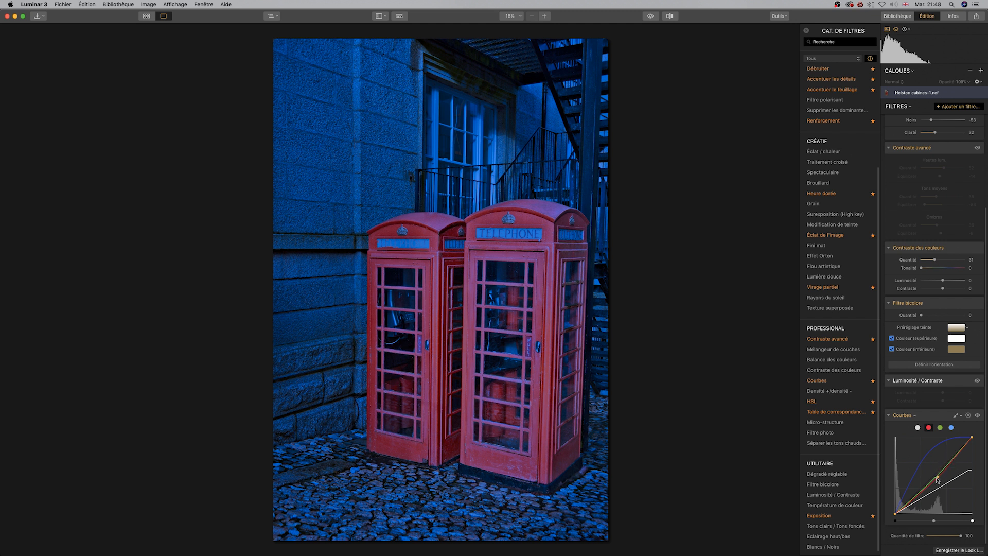
double_click(938, 477)
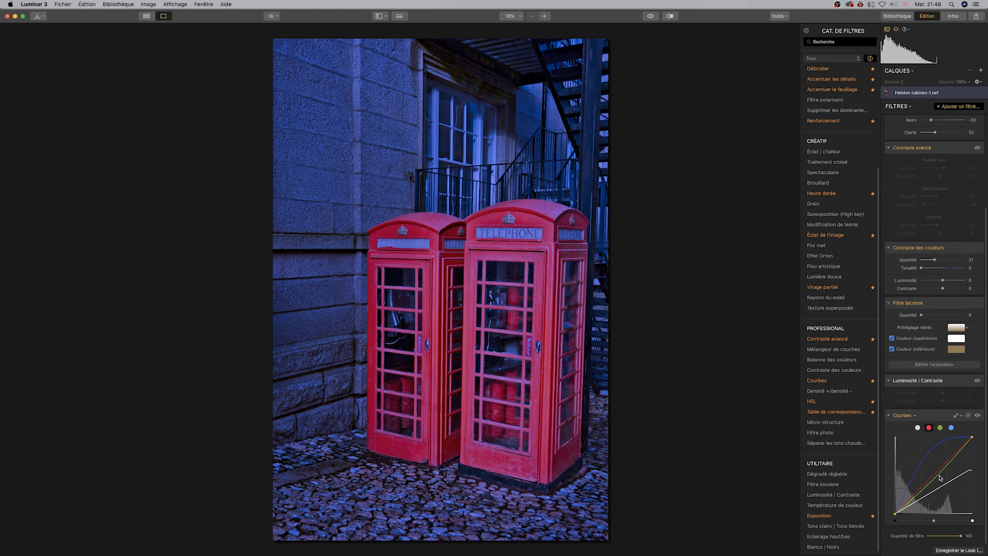
left_click(933, 460)
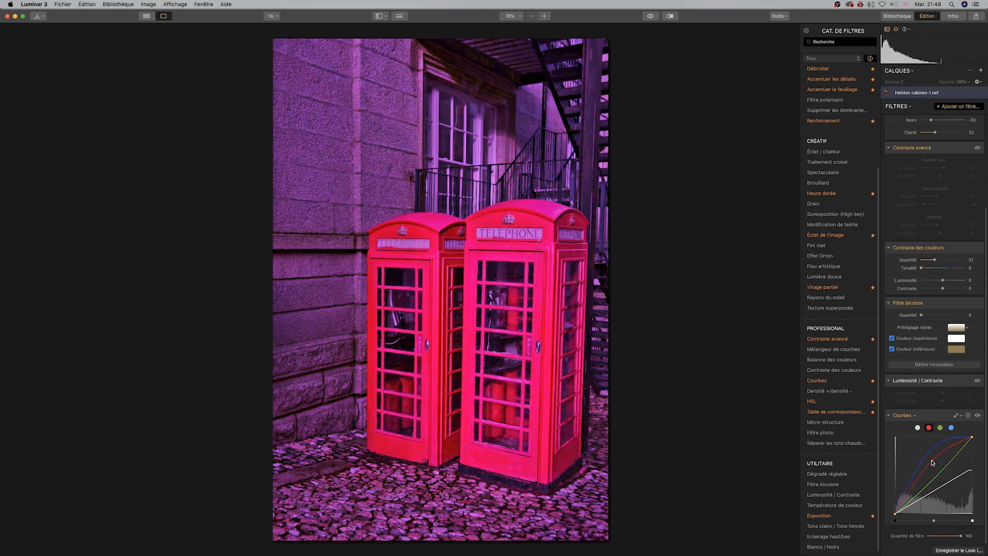
double_click(933, 462)
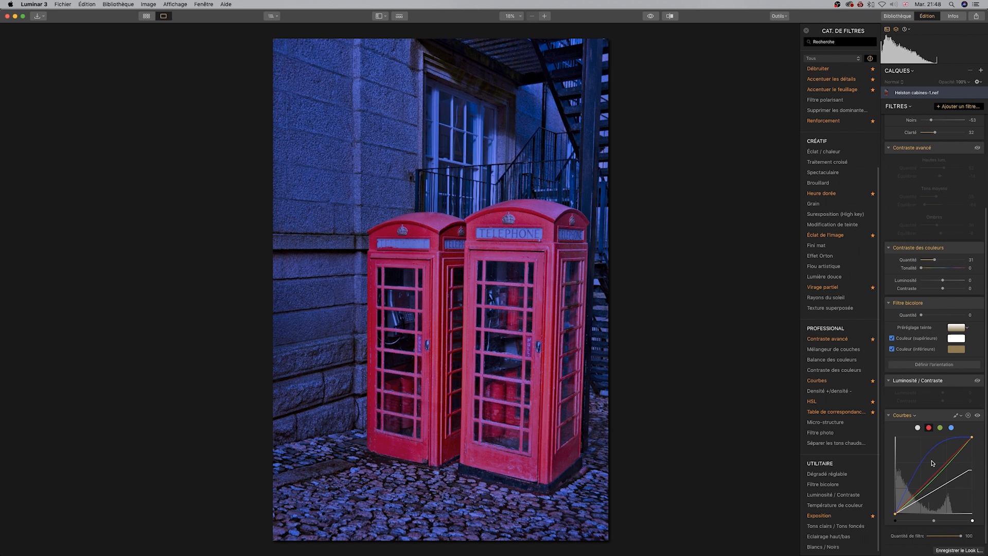
Reset the blue curve point and pull the blue curve slightly below the diagonal.
left_click(951, 428)
double_click(928, 457)
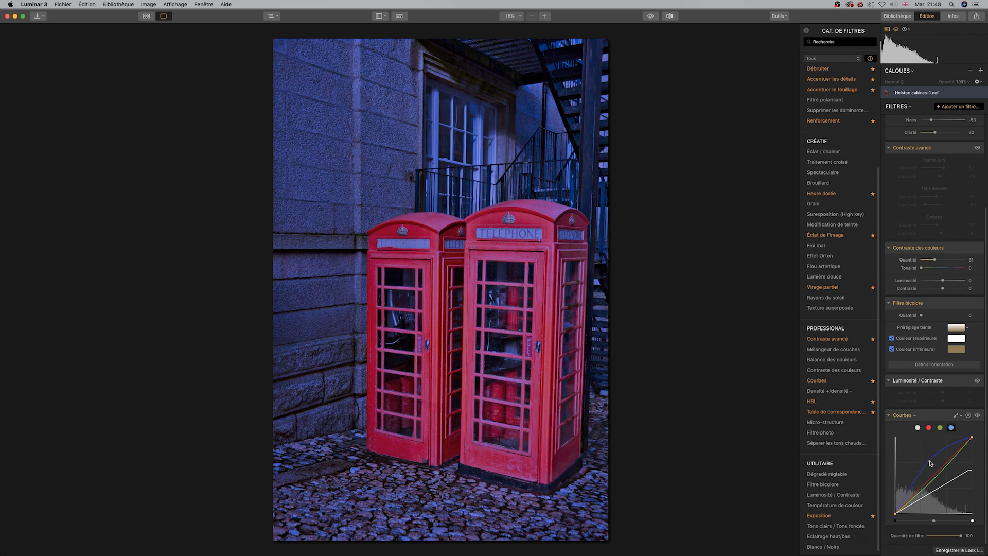
left_click_drag(938, 471, 942, 475)
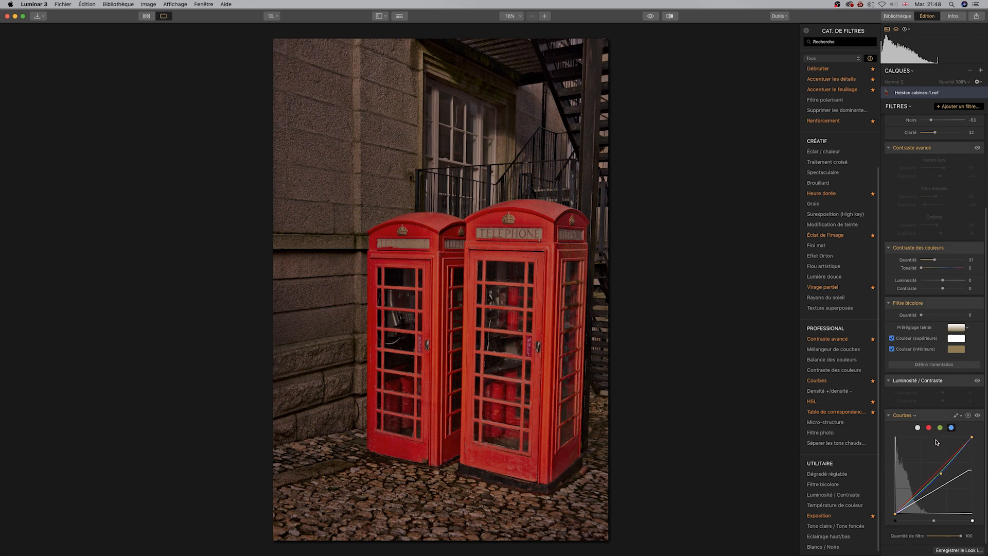
Raise the RGB curve's top endpoint back up.
left_click(919, 428)
left_click_drag(970, 470, 970, 454)
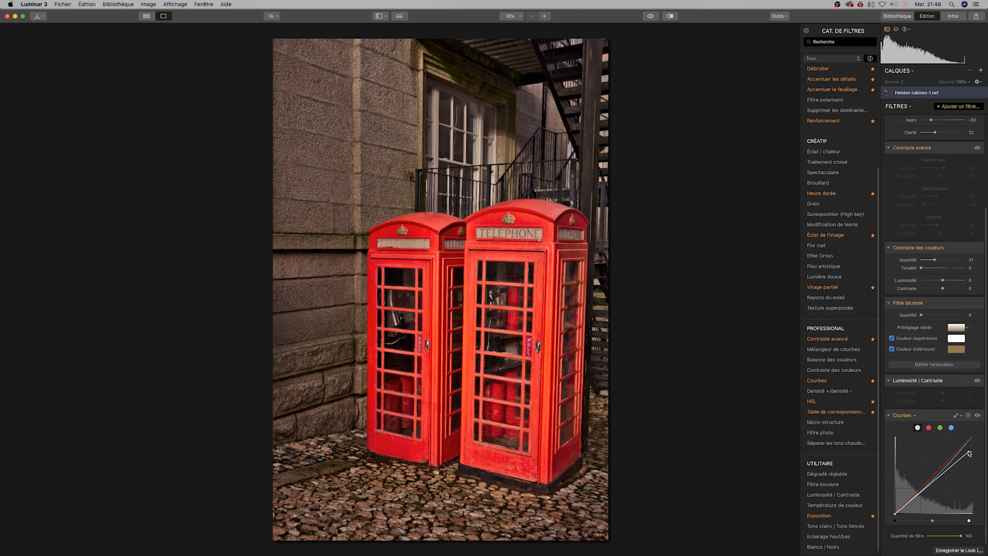
Pull the red and green channel curves slightly down at their midpoints.
left_click(930, 427)
left_click_drag(936, 471, 941, 475)
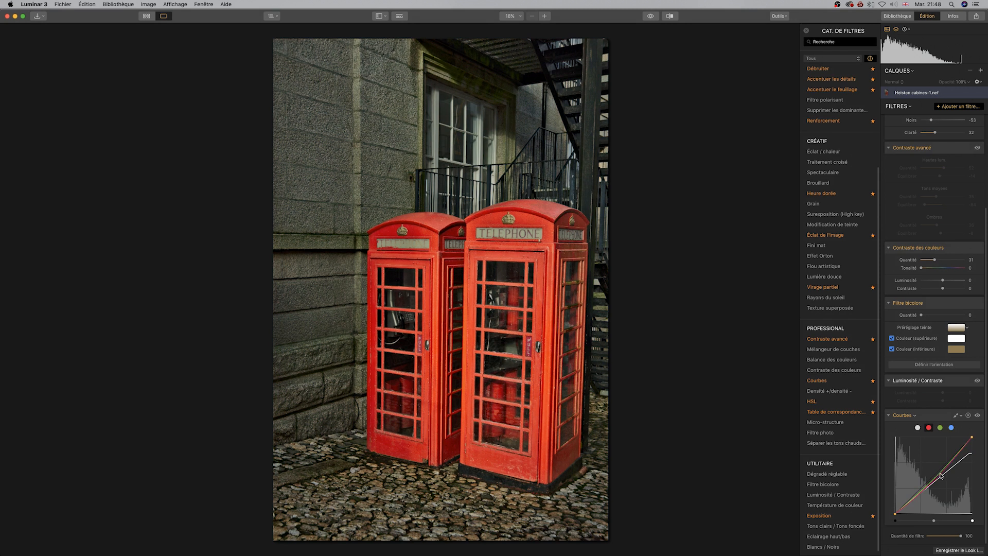
left_click(940, 428)
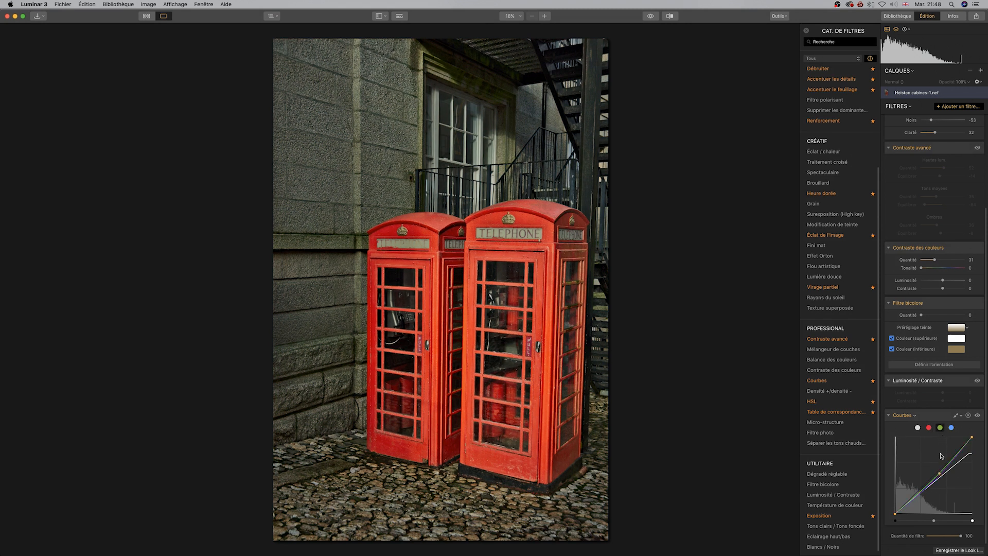
mouse_move(940, 475)
left_mouse_down()
mouse_move(933, 464)
mouse_move(943, 476)
mouse_move(935, 484)
left_mouse_up()
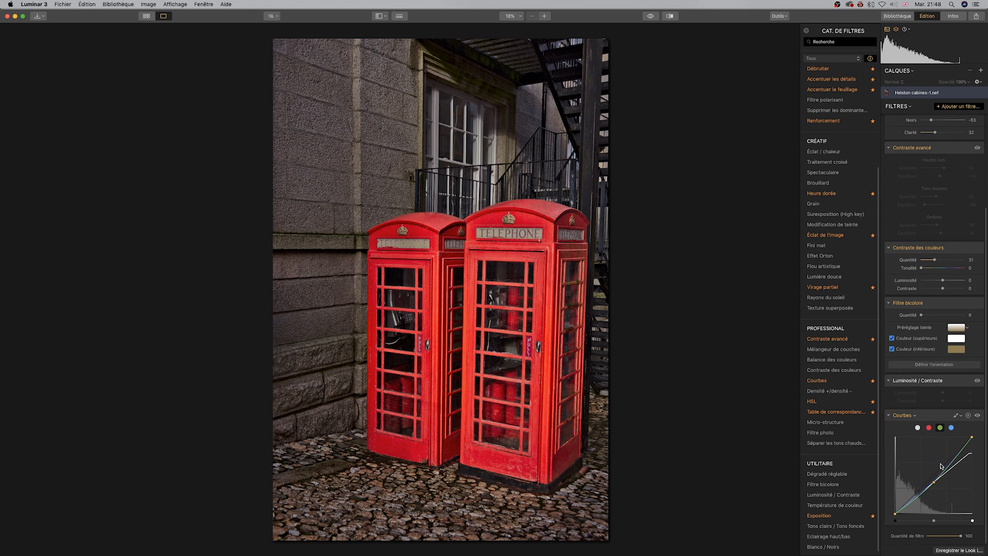
Lower the blue channel curve's midpoint slightly to warm the image.
left_click(952, 428)
left_click_drag(941, 475, 949, 479)
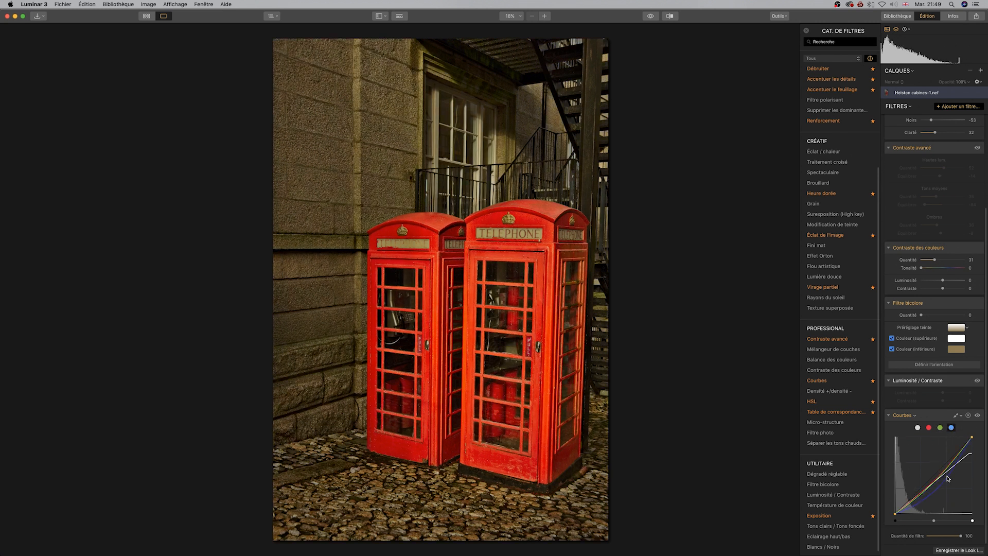
Switch to the RGB curve channel and nudge its upper endpoint slightly upward.
left_click(918, 428)
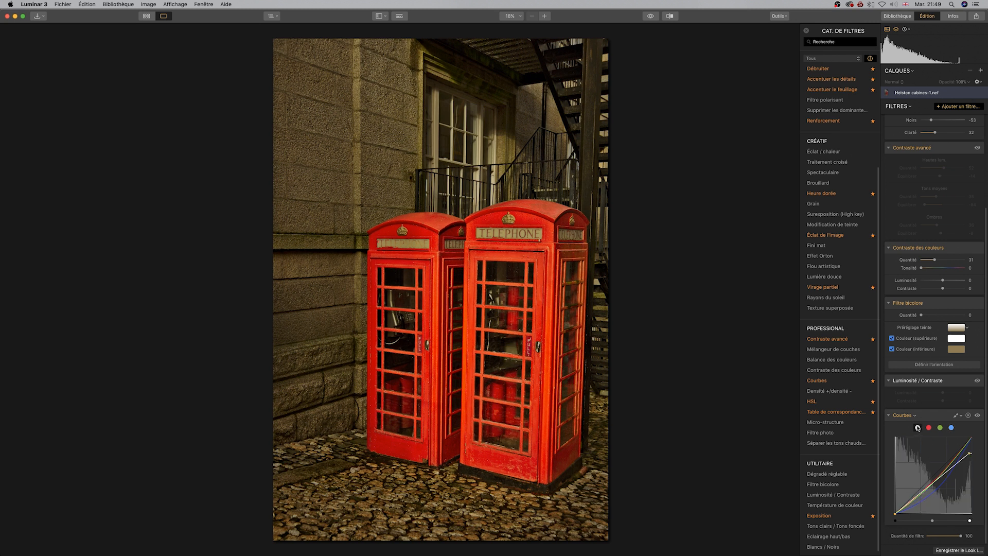
left_click_drag(970, 455, 969, 448)
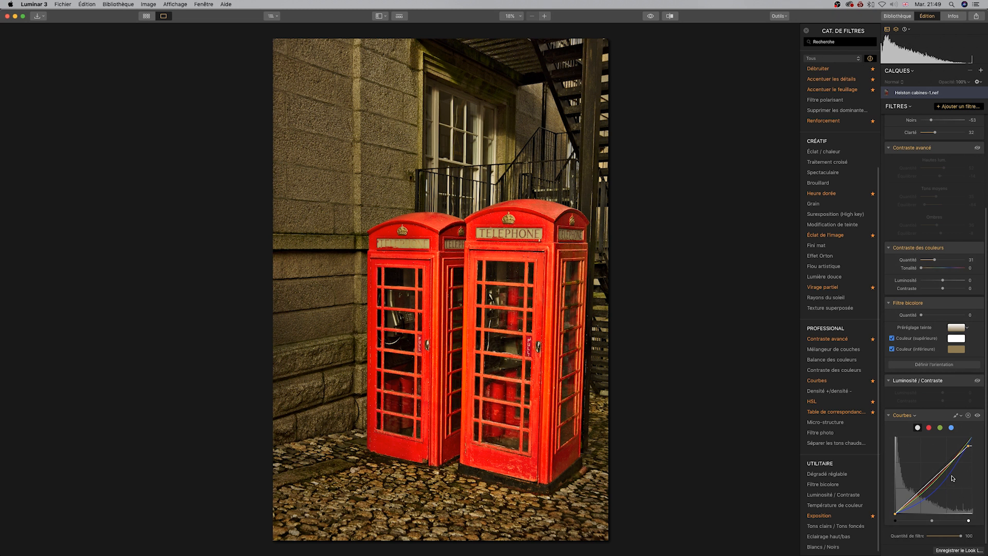
Add a Saturation / Vibrance filter and set its Saturation to -38.
scroll(953, 480, "up", 3)
scroll(953, 479, "up", 2)
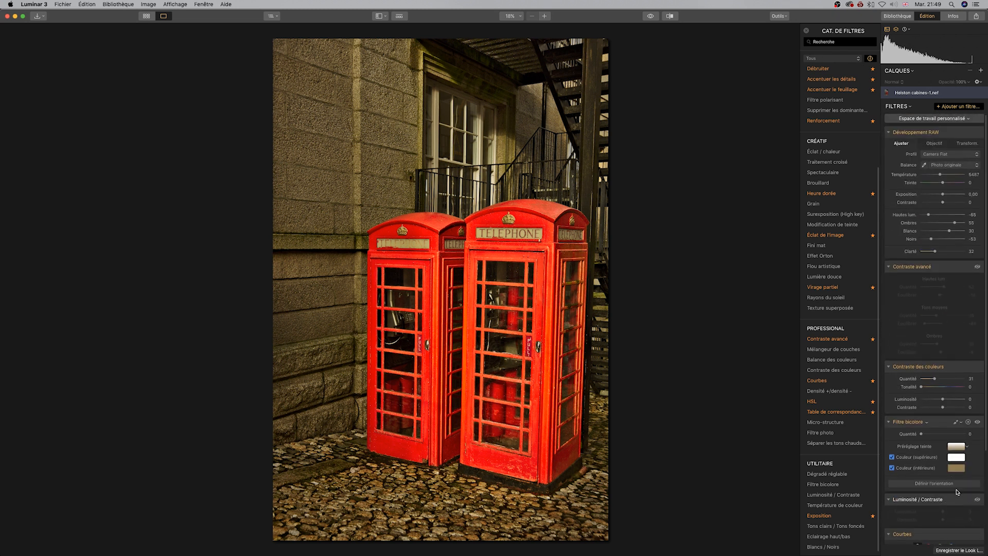
scroll(853, 252, "up", 4)
mouse_move(853, 255)
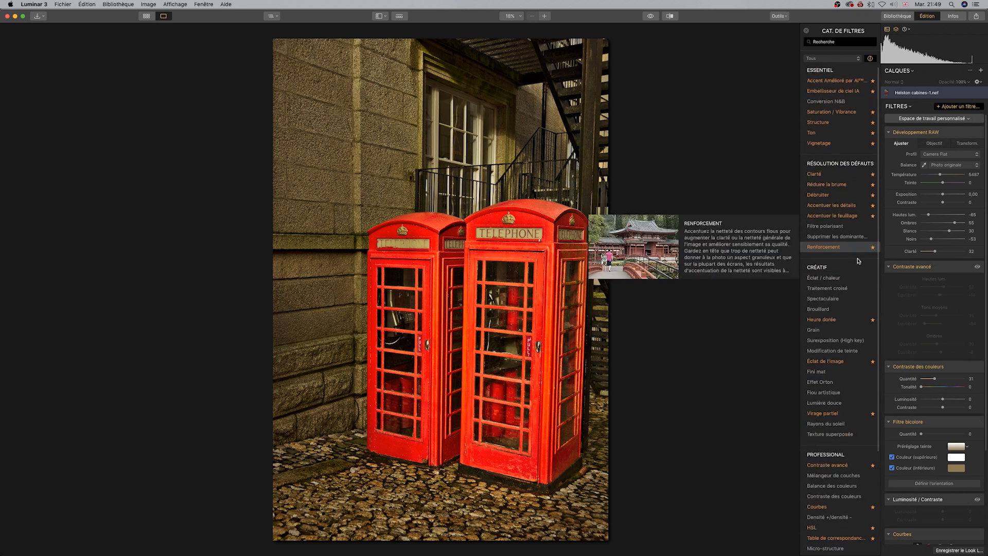
scroll(976, 296, "down", 6)
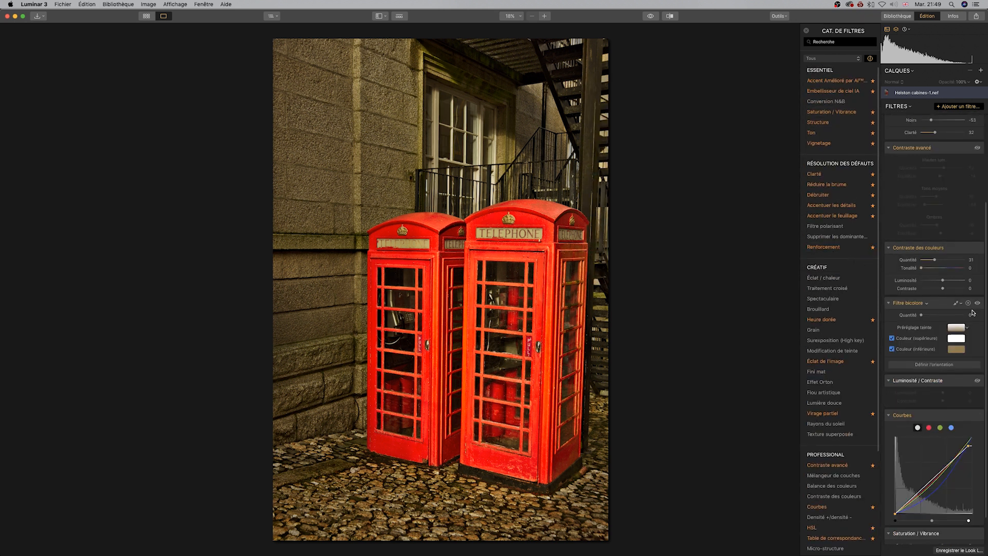
left_click_drag(942, 511, 934, 512)
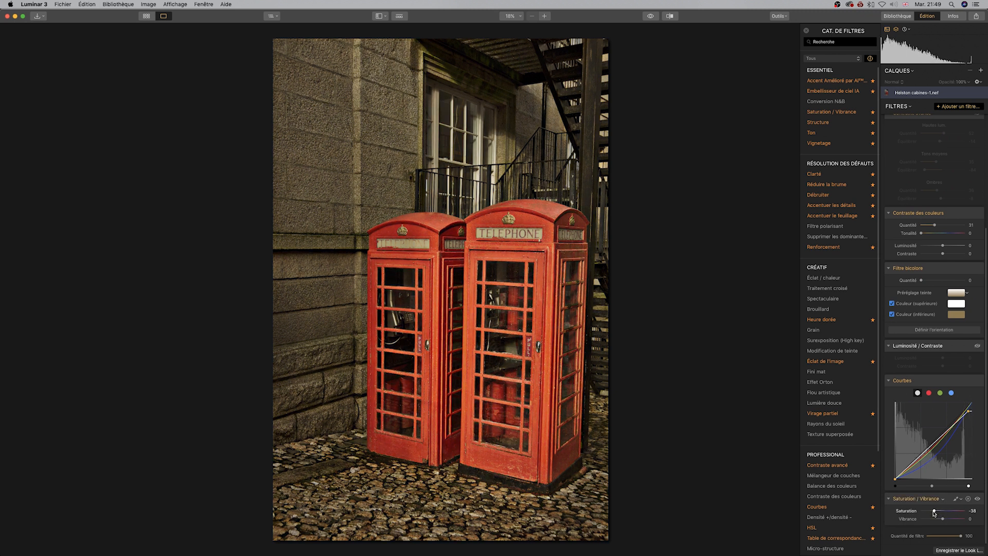
scroll(940, 464, "up", 6)
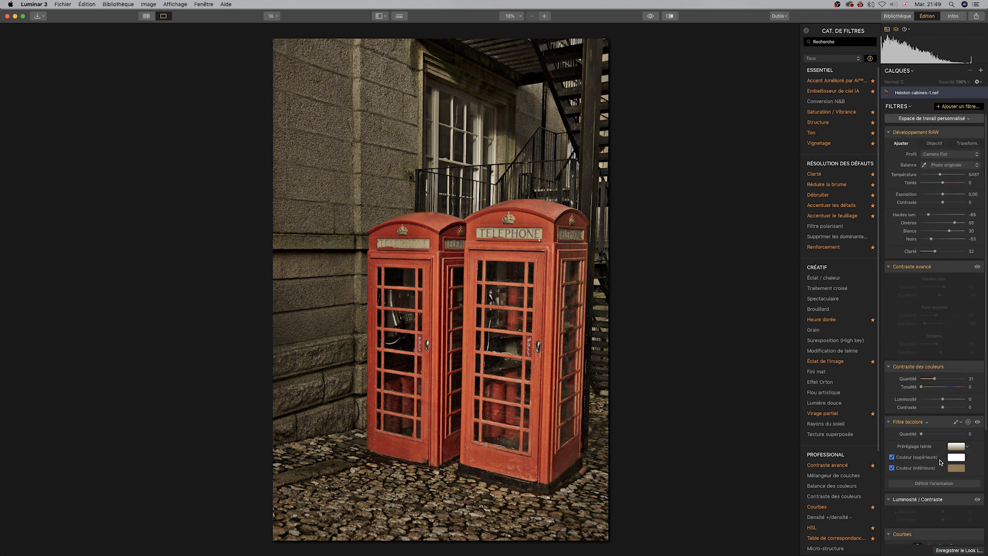